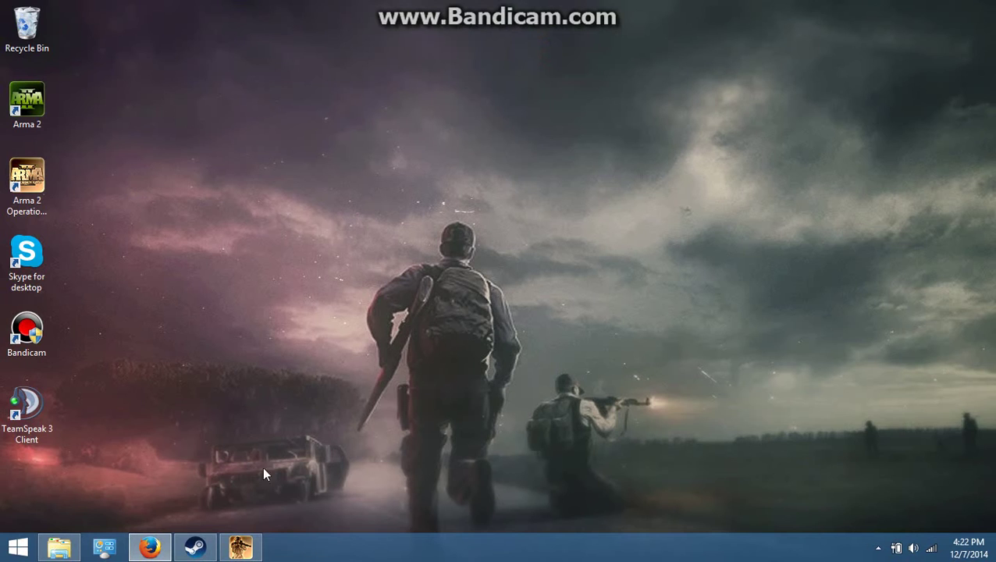
Switch to Firefox and examine the manual installation mirrors, torrent link and current version on the DayZ Mod download page.
click(150, 548)
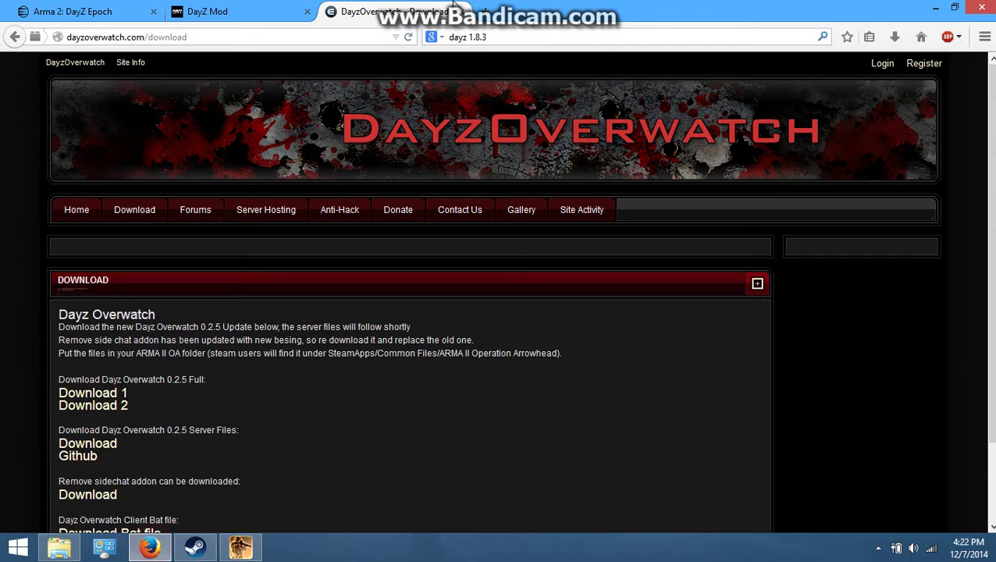
click(244, 6)
scroll(490, 168, up, 8)
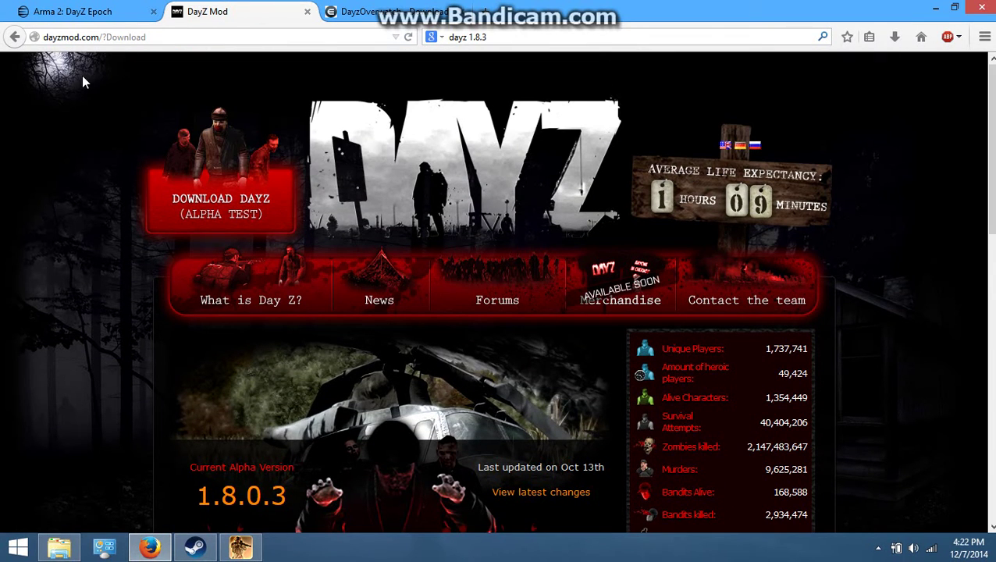
click(196, 216)
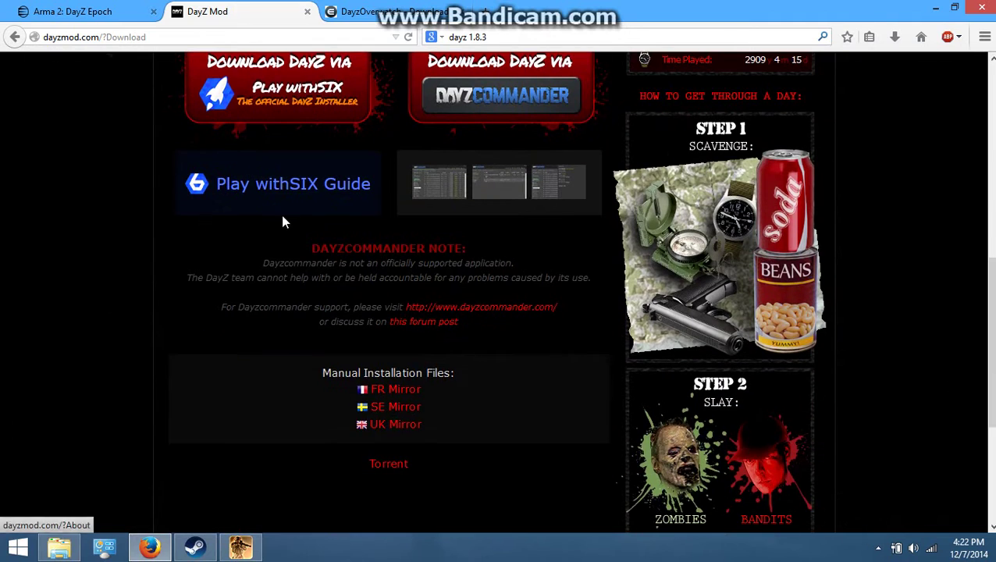
scroll(313, 304, down, 1)
drag(314, 290, 467, 295)
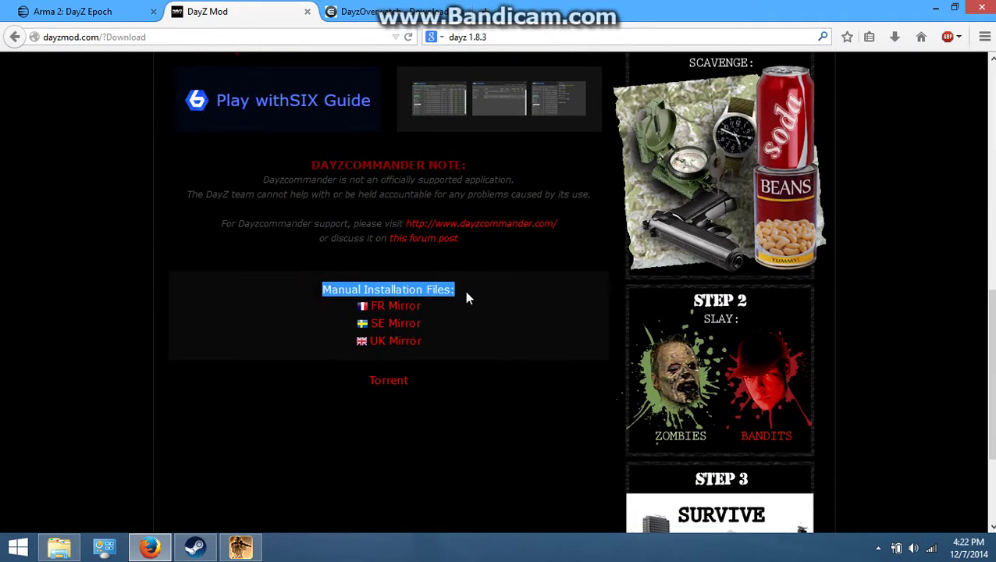
click(469, 290)
click(395, 311)
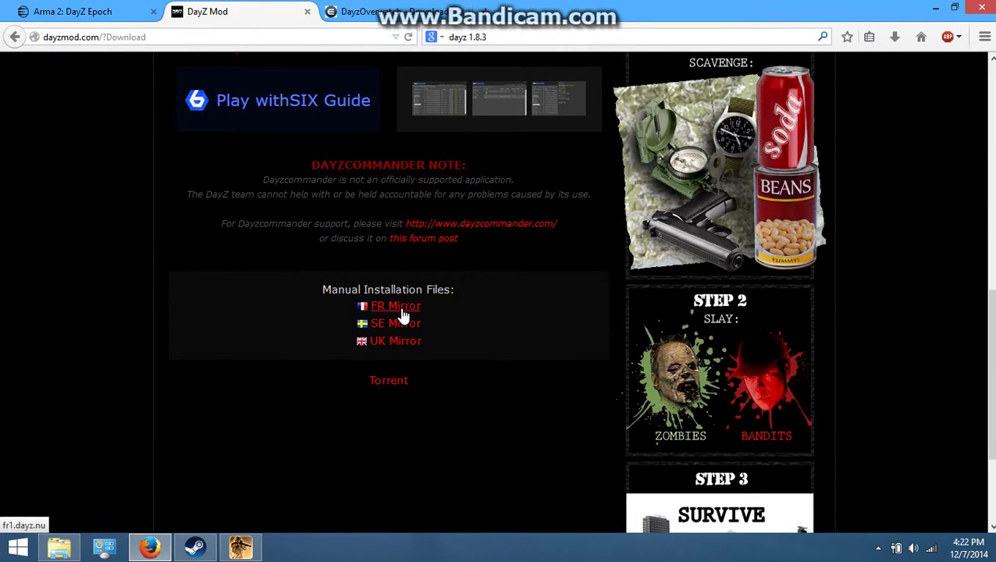
click(396, 380)
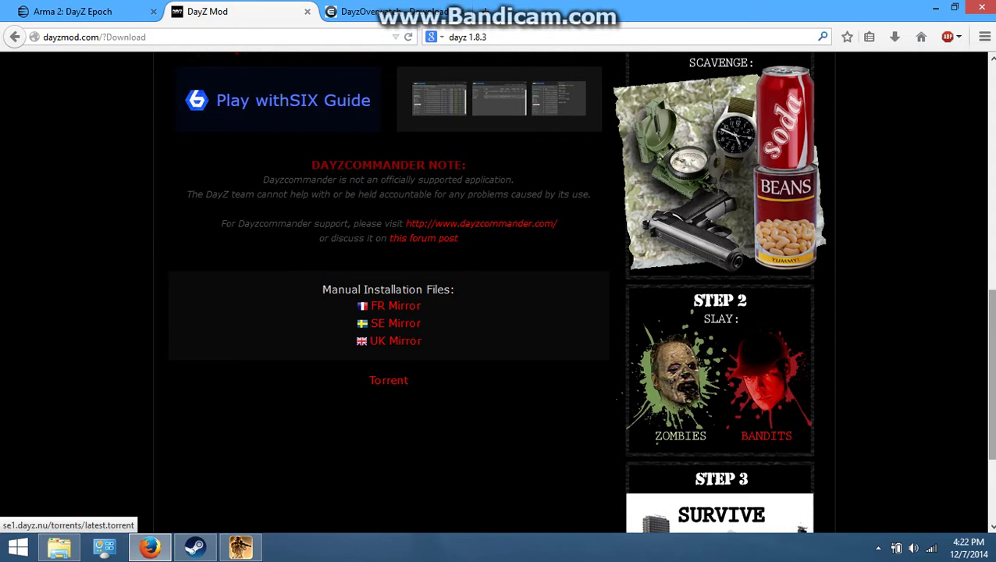
scroll(471, 333, up, 6)
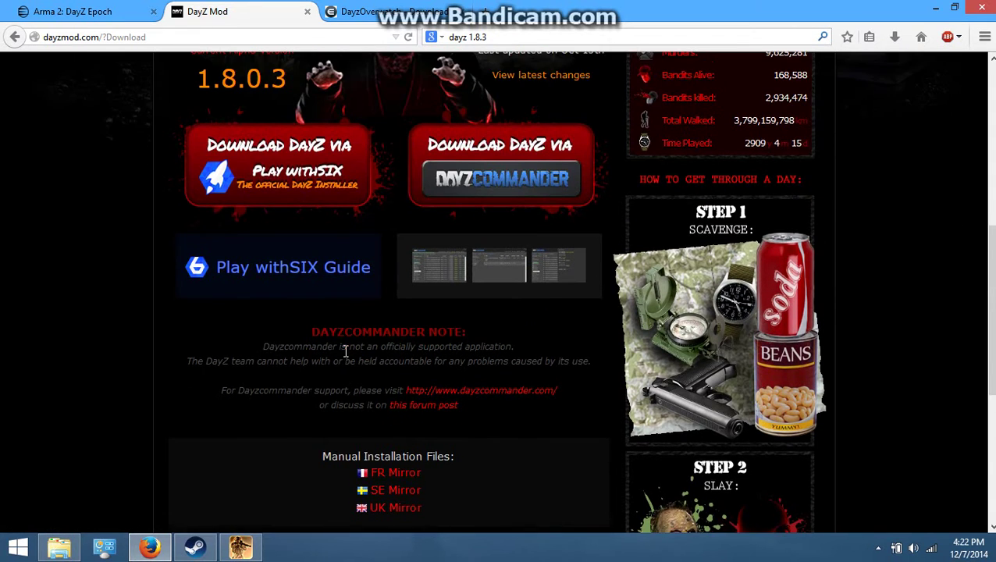
scroll(384, 341, up, 2)
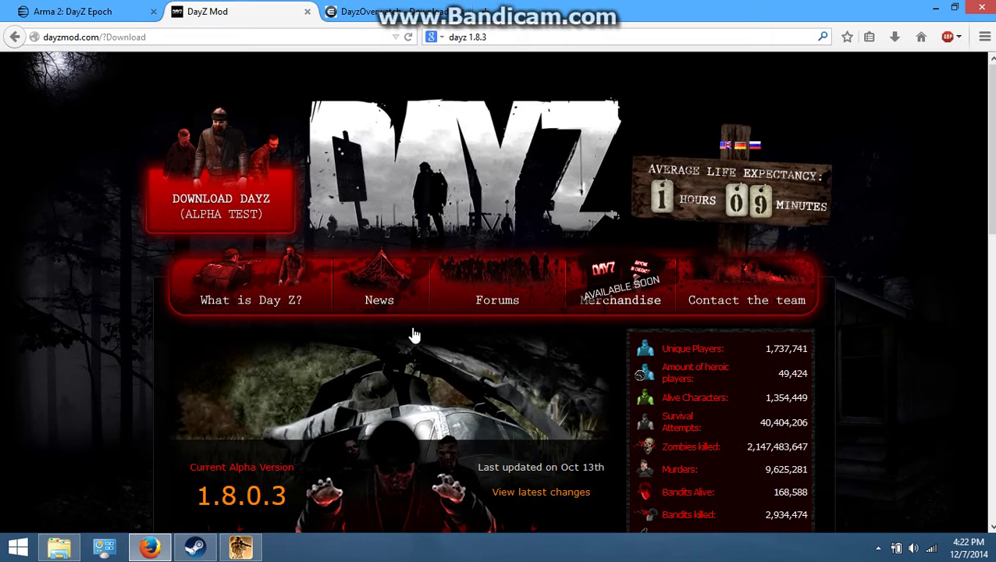
scroll(312, 352, down, 4)
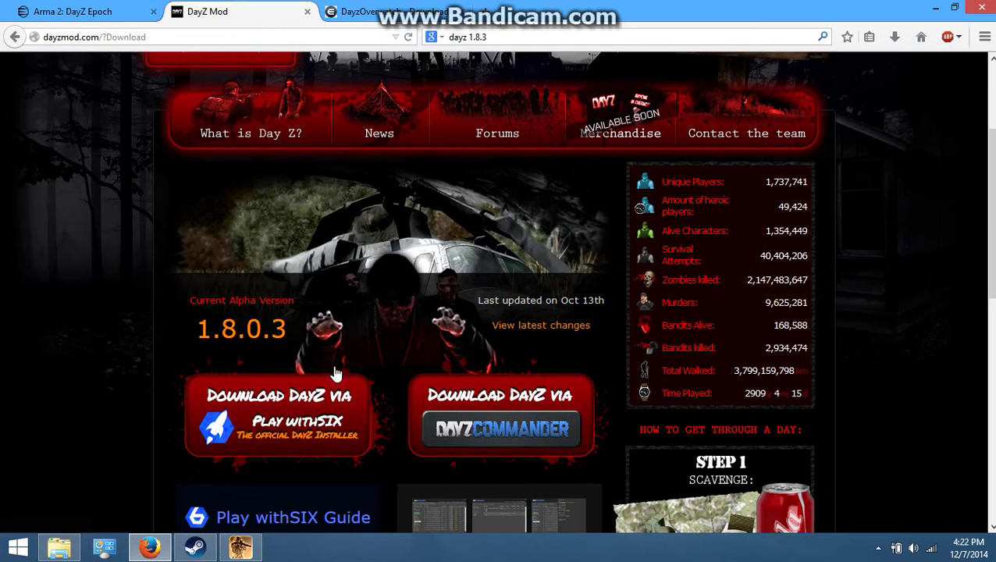
Switch to Steam to view Arma 2: DayZ Mod in the library, and return to the mod website's manual installation files.
click(193, 549)
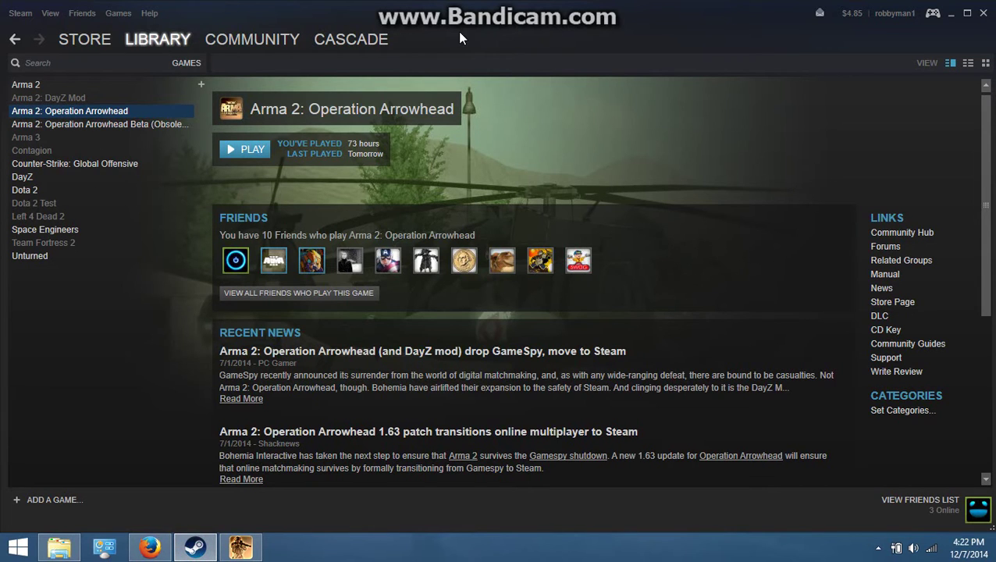
click(78, 99)
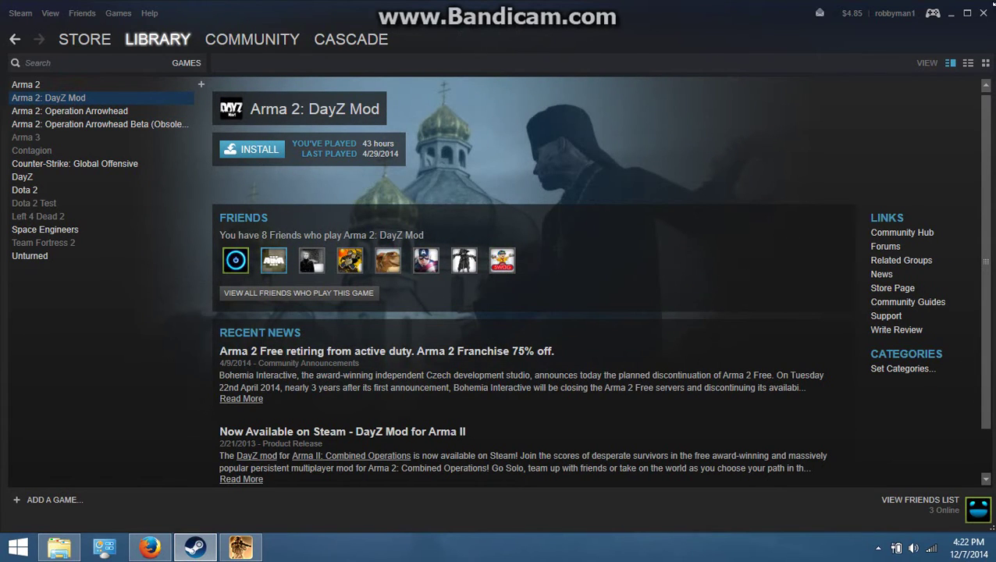
click(950, 22)
scroll(402, 336, down, 5)
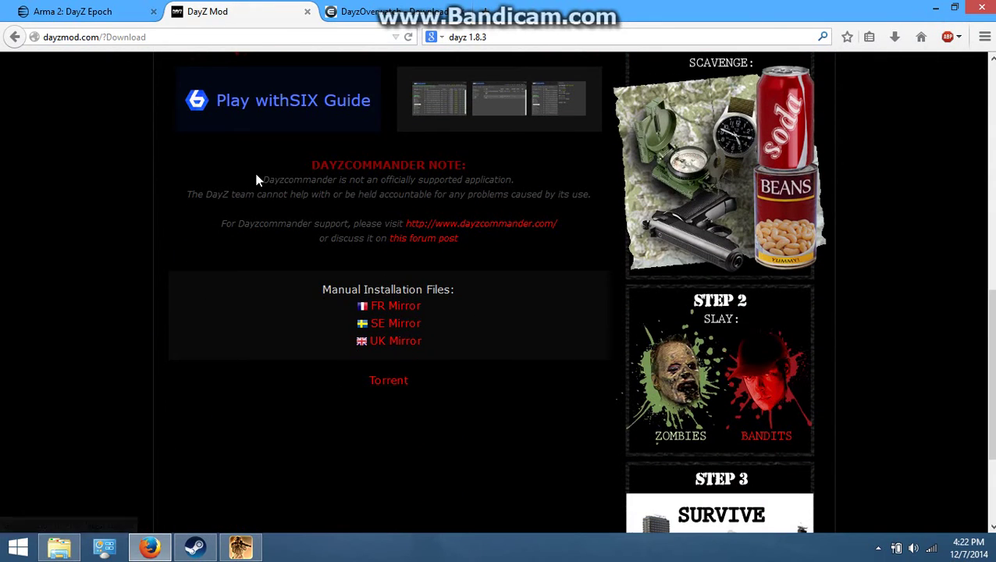
Examine the Dayz Overwatch 0.2.5 full download, server files, sidechat addon and bat file links on the DayzOverwatch download page.
click(361, 16)
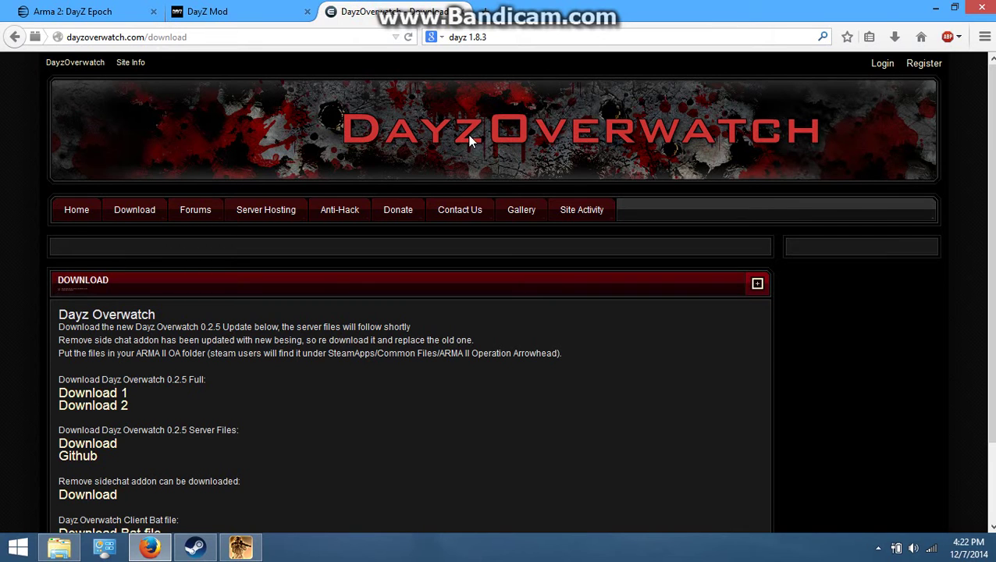
scroll(471, 141, down, 2)
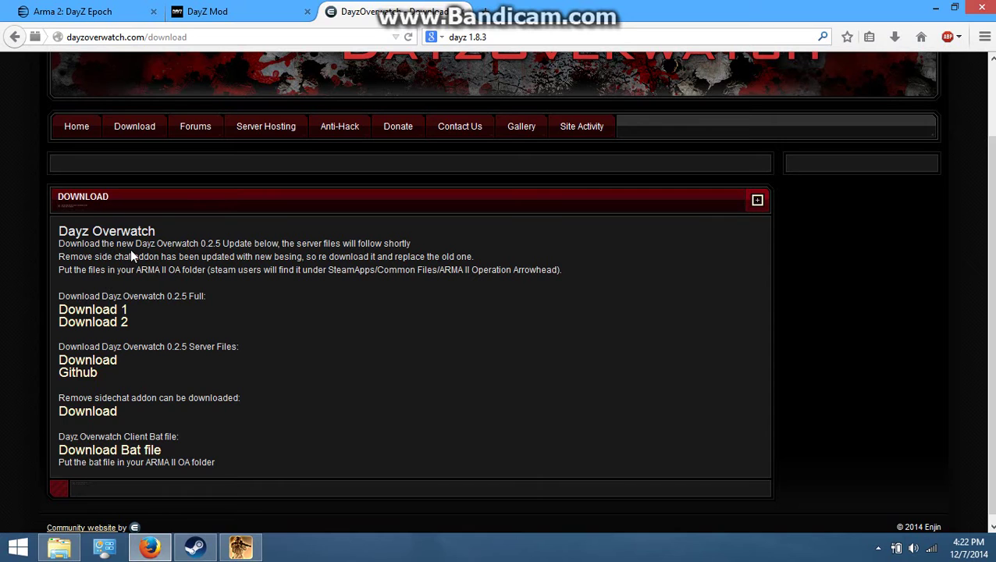
scroll(181, 224, up, 2)
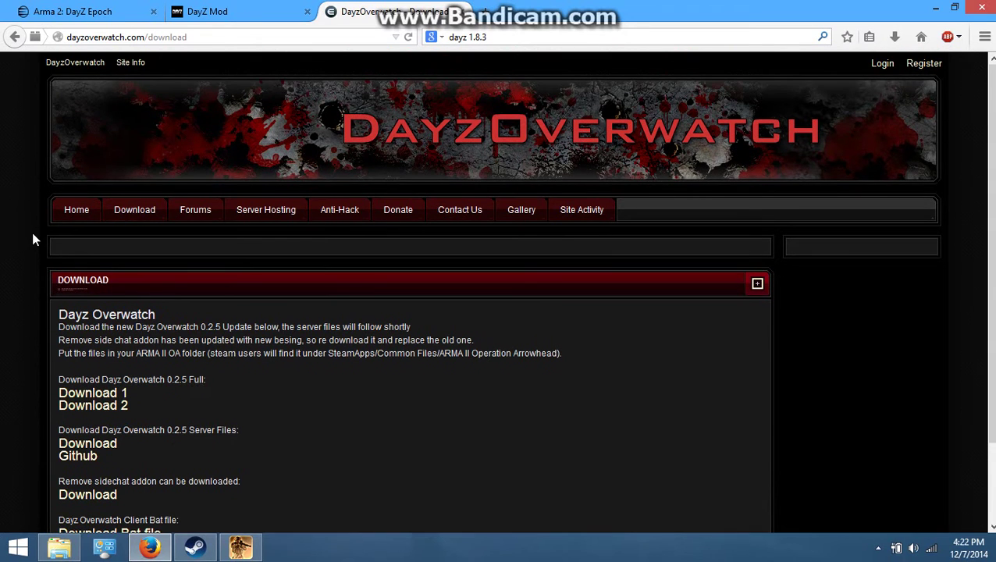
scroll(33, 234, down, 2)
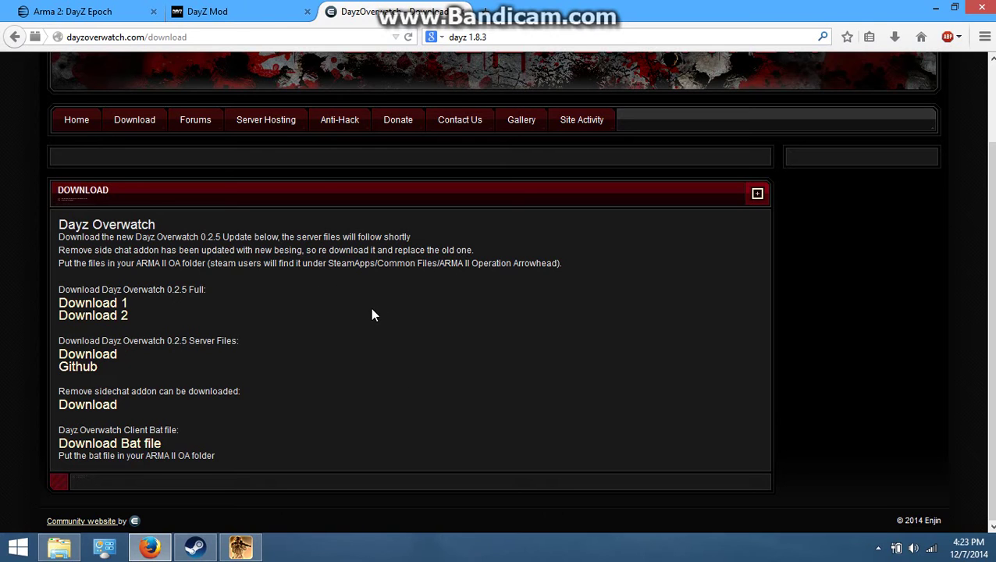
scroll(371, 314, up, 2)
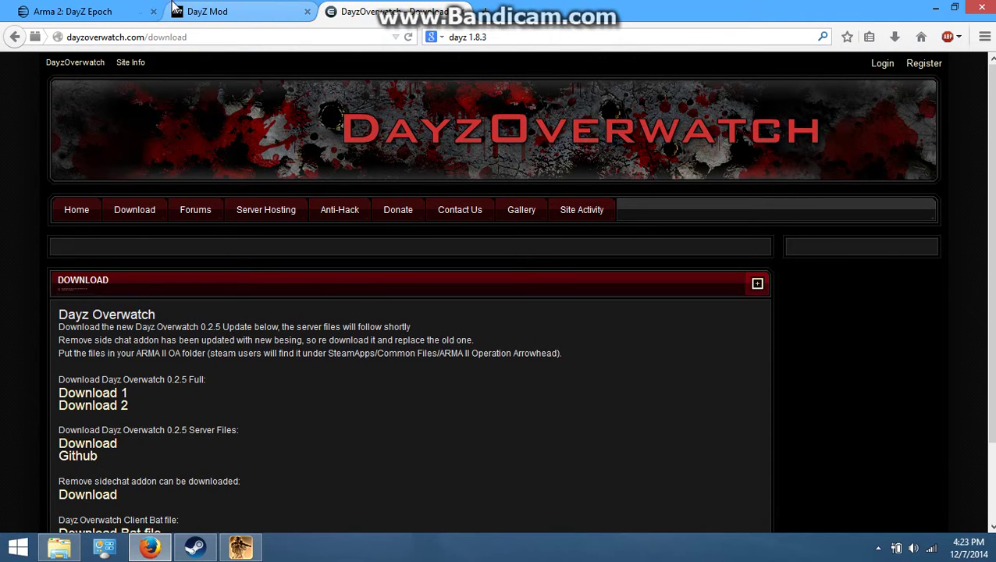
Examine the client files torrent link, manual install instructions and server files on the Arma 2 DayZ Epoch page.
click(78, 11)
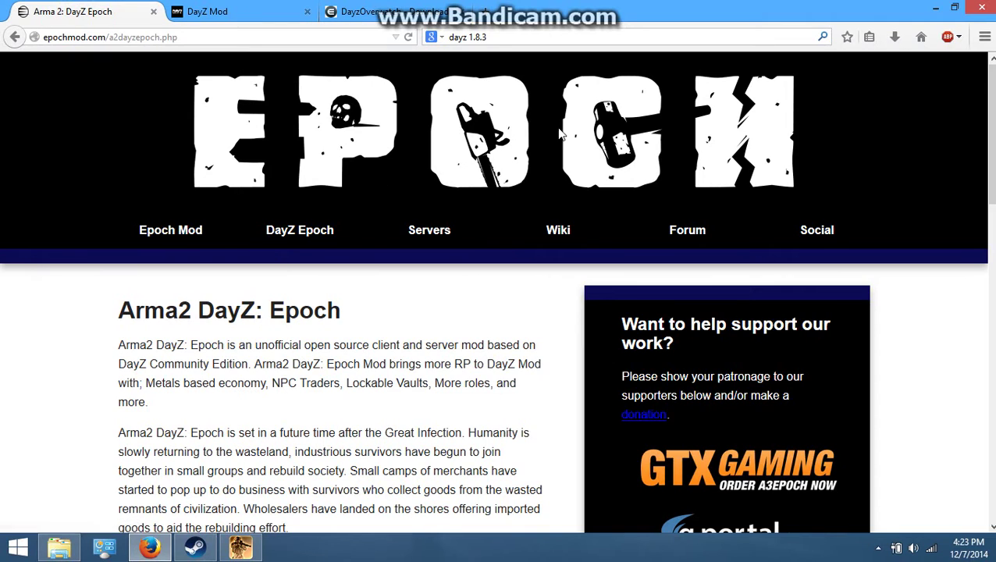
scroll(273, 257, down, 15)
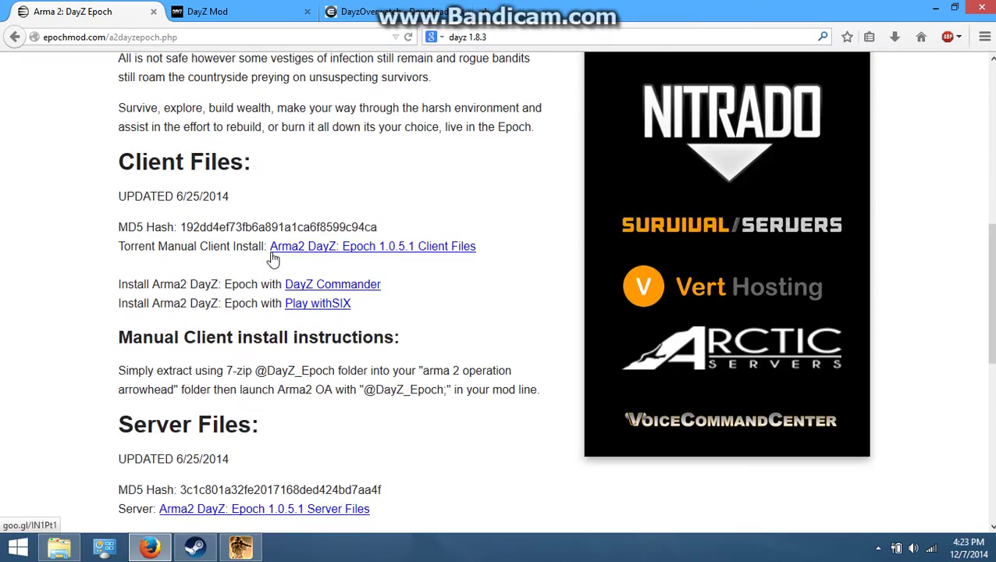
scroll(273, 260, up, 15)
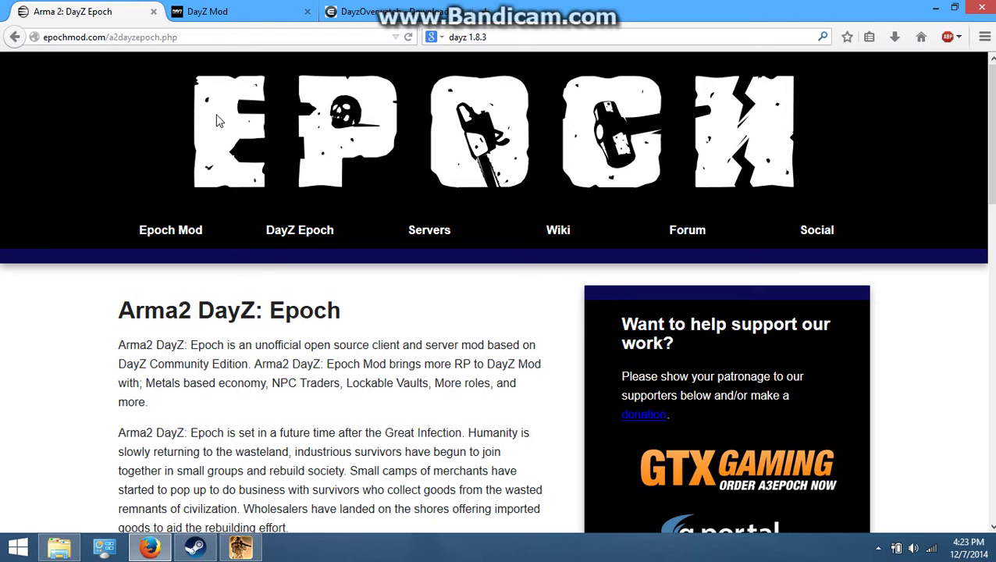
scroll(266, 281, down, 4)
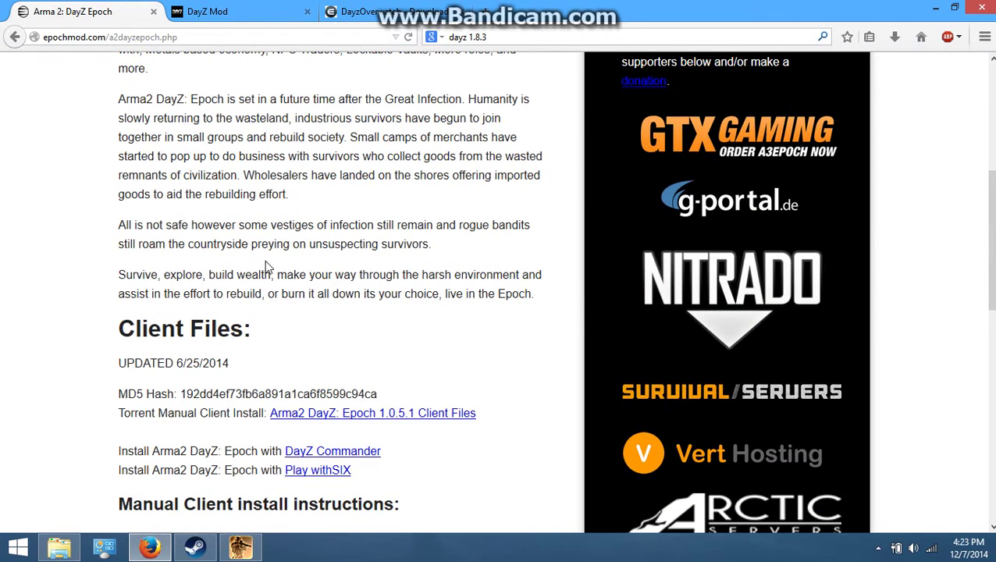
scroll(265, 265, down, 1)
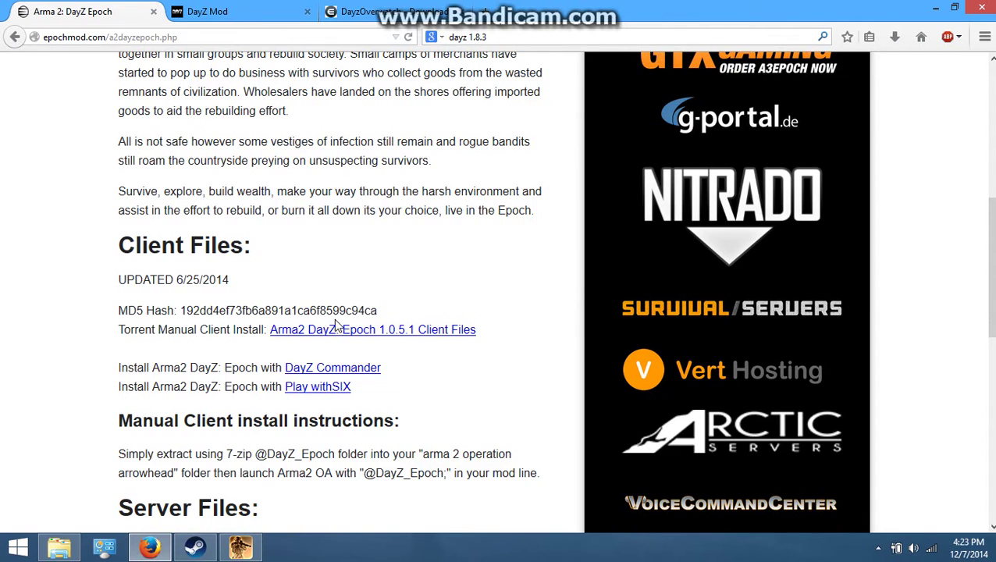
scroll(336, 321, down, 1)
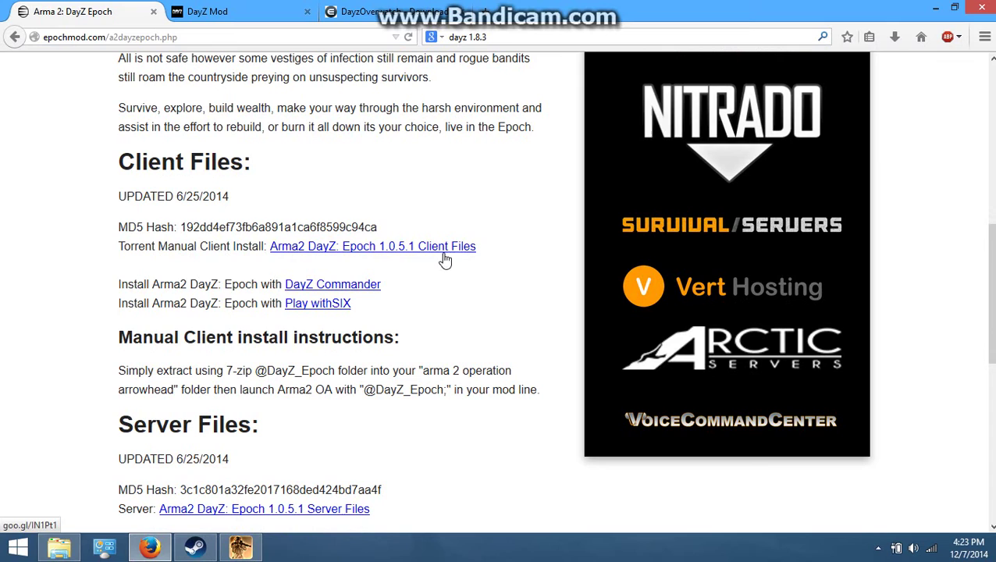
scroll(445, 260, down, 5)
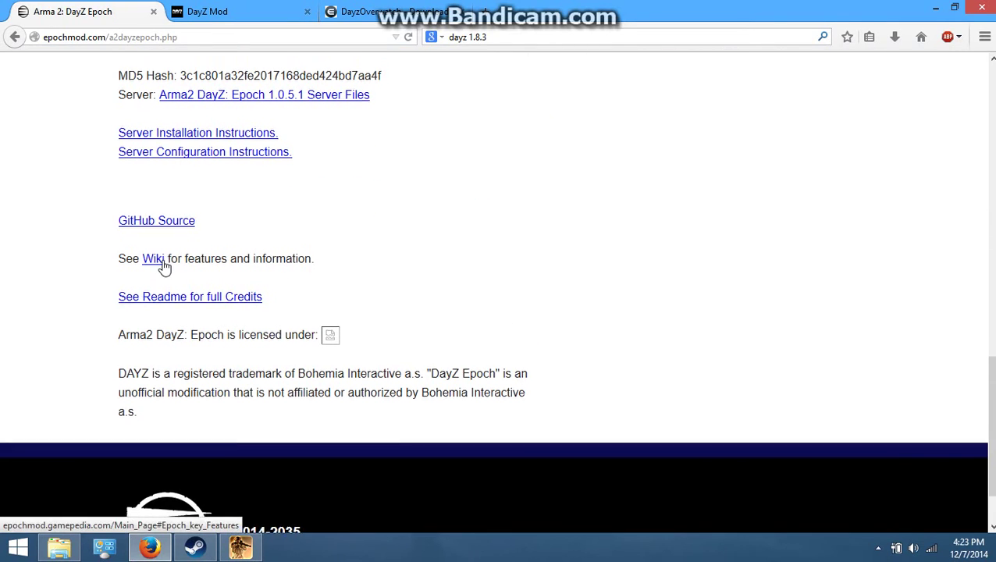
scroll(256, 262, up, 7)
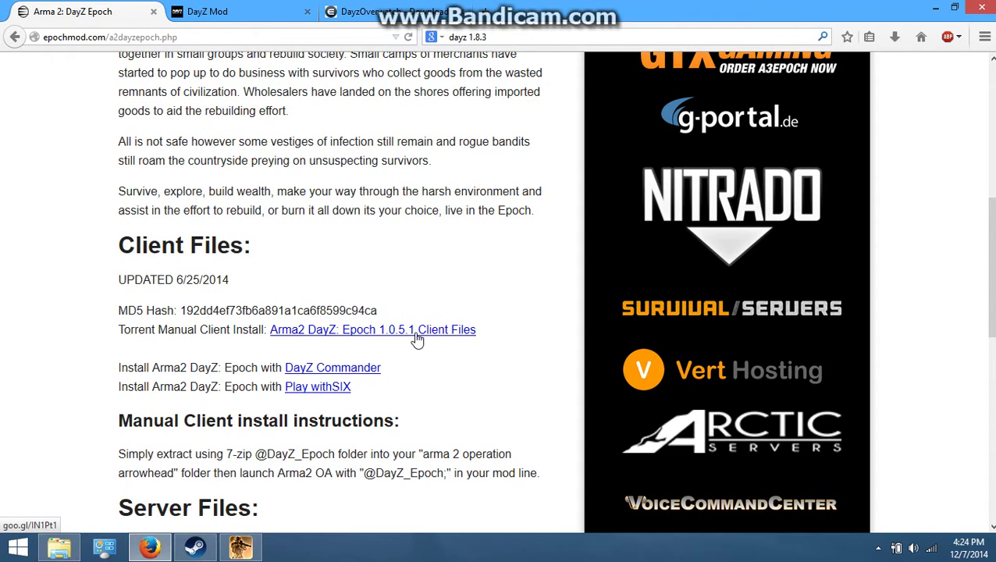
Review the Overwatch version number, the DayZ Mod mirrors and the Epoch page once more, and put the browser away.
key(ctrl+Tab)
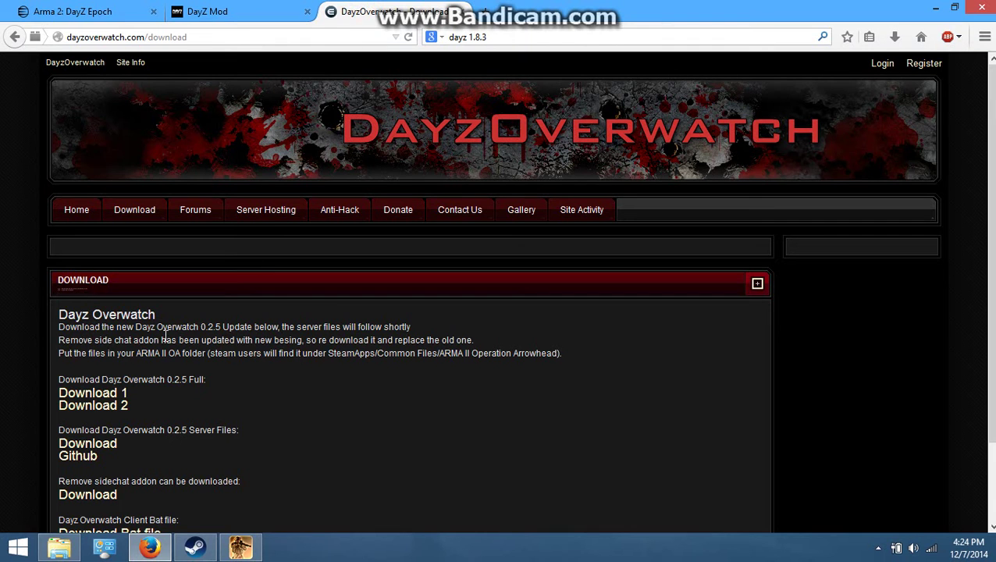
drag(198, 328, 225, 327)
click(227, 328)
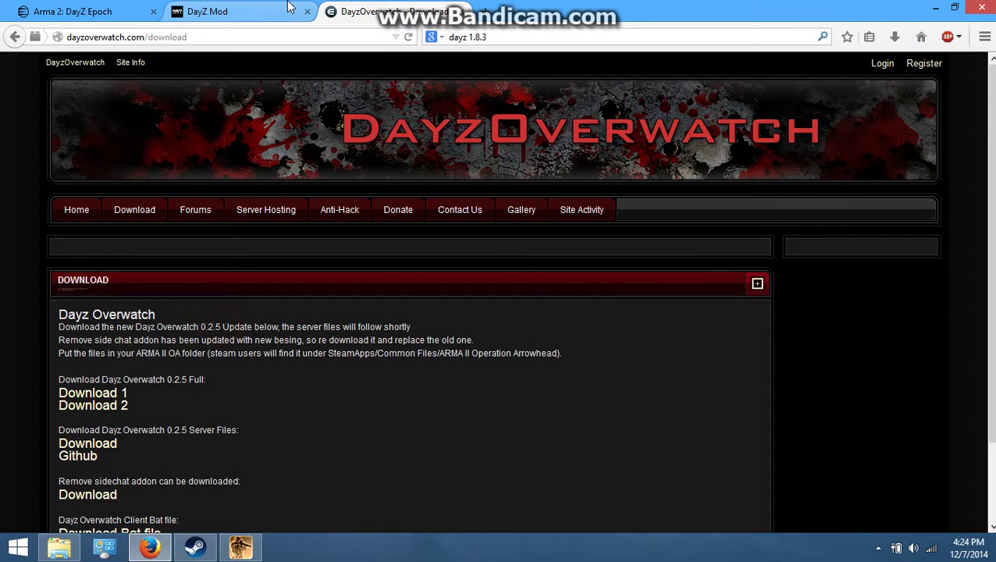
click(286, 10)
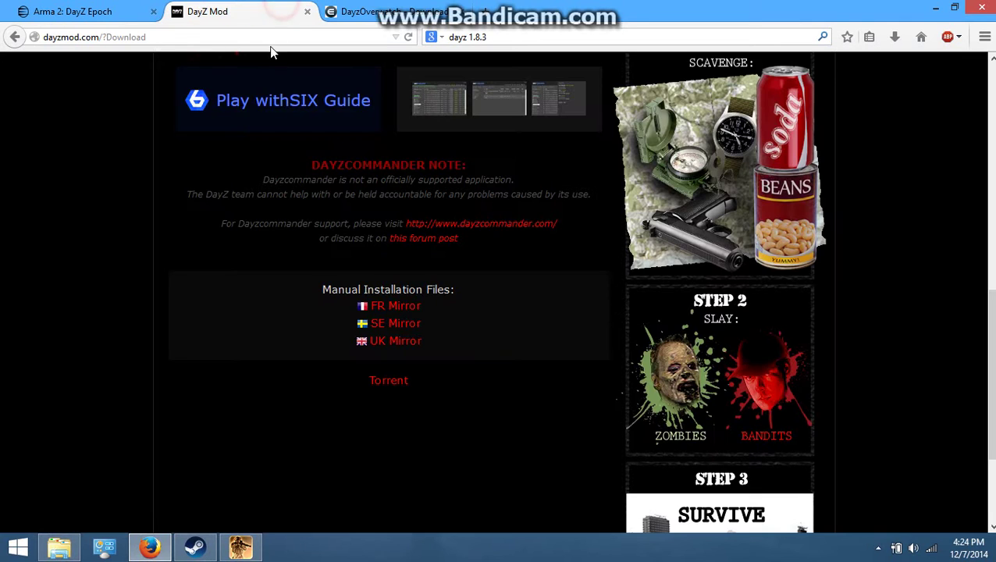
click(138, 12)
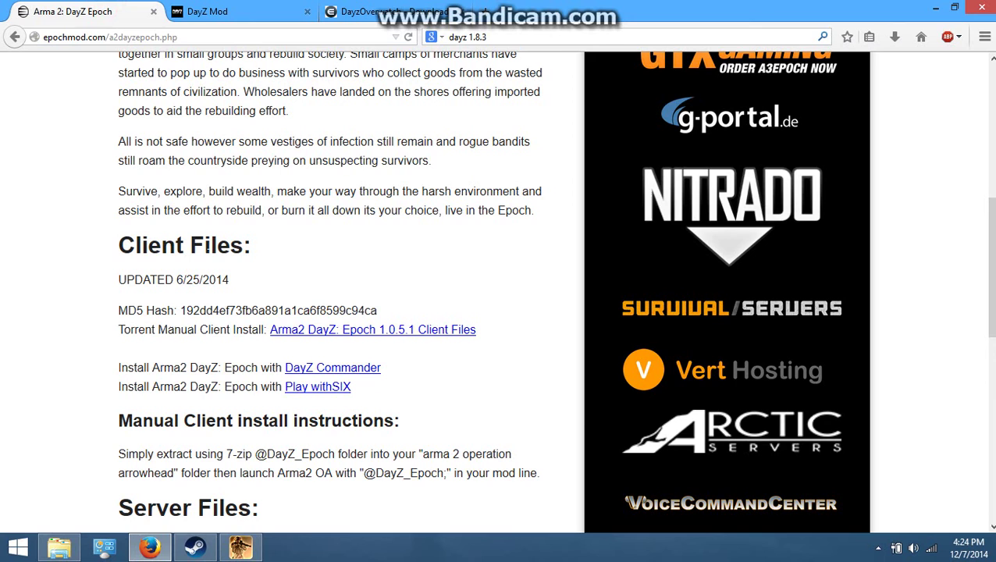
scroll(319, 254, up, 5)
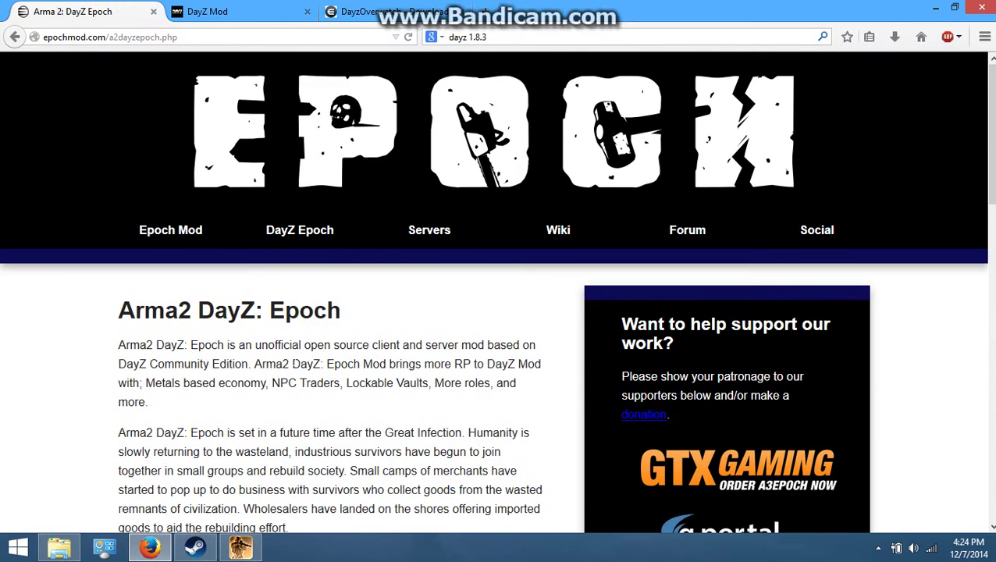
click(938, 9)
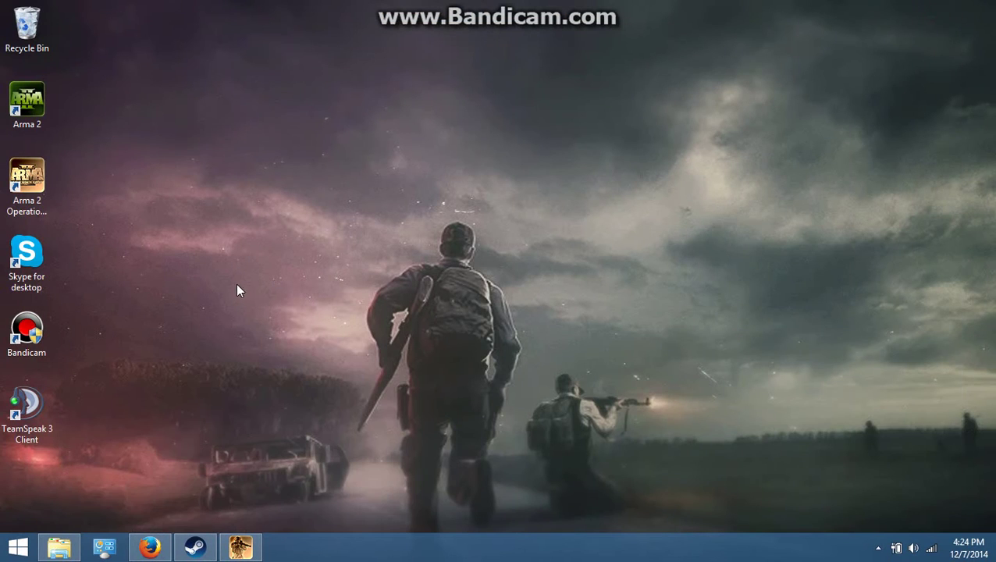
Switch to File Explorer and open the Program Files (x86) folder on the OS (C:) drive.
click(59, 546)
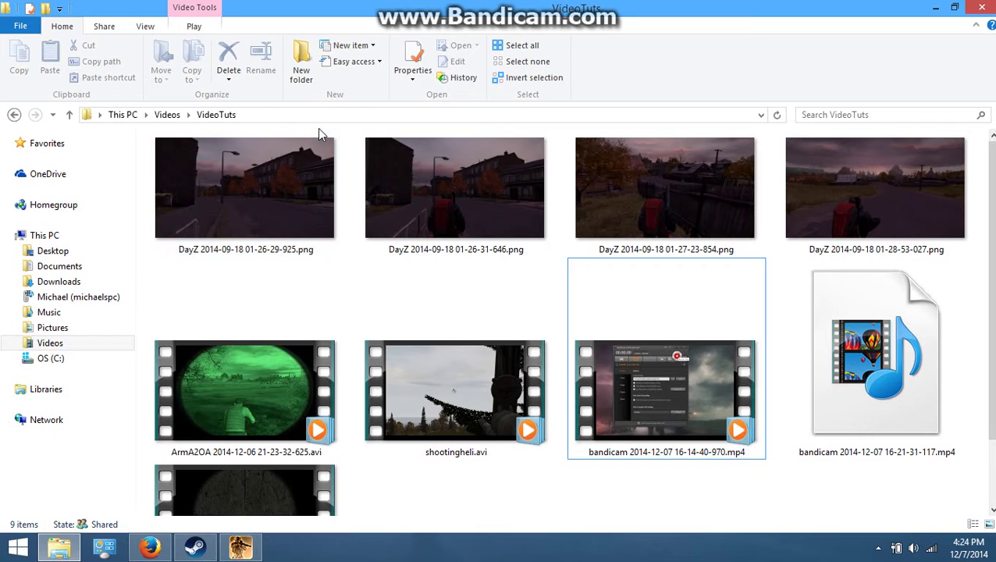
click(78, 297)
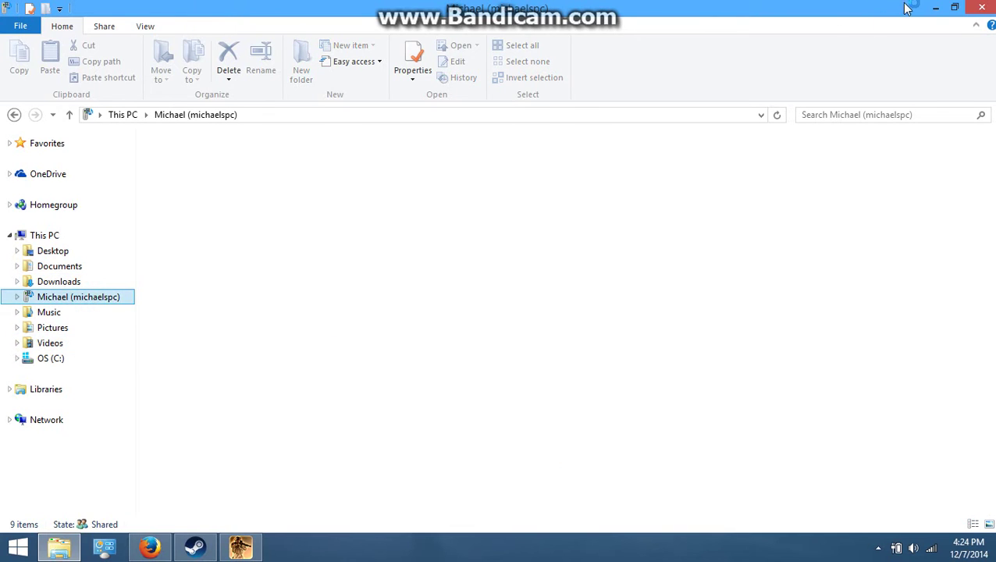
click(63, 270)
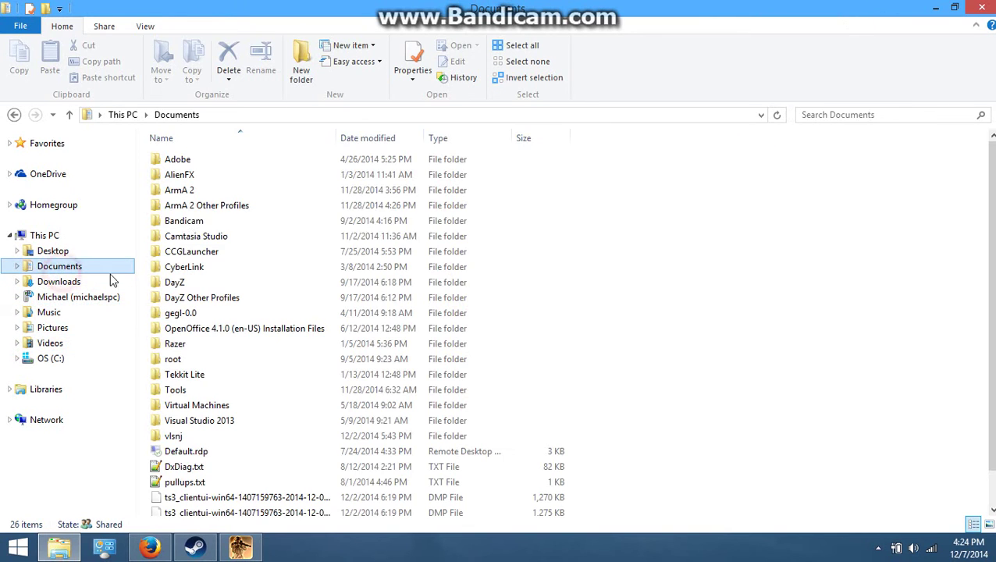
click(43, 359)
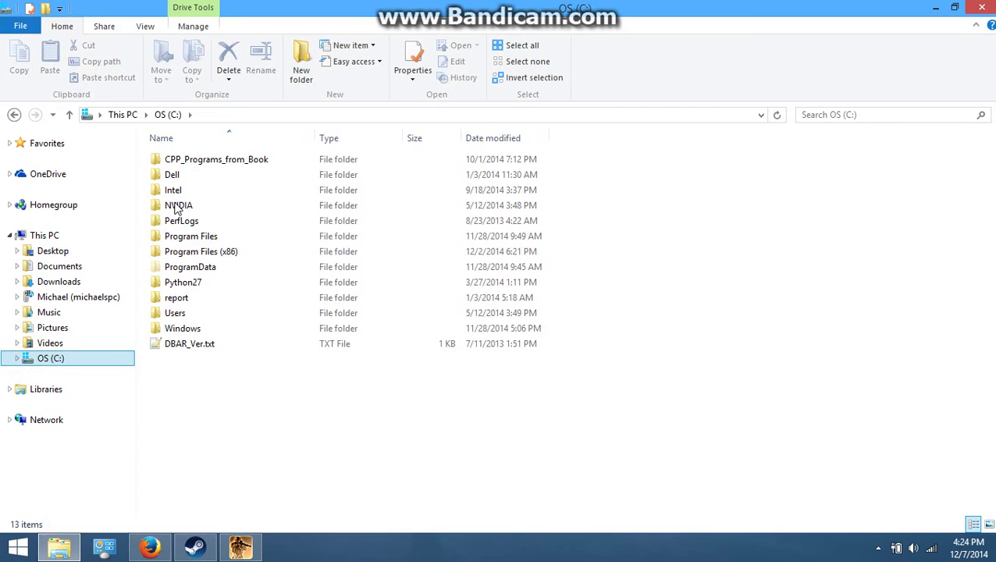
double_click(281, 251)
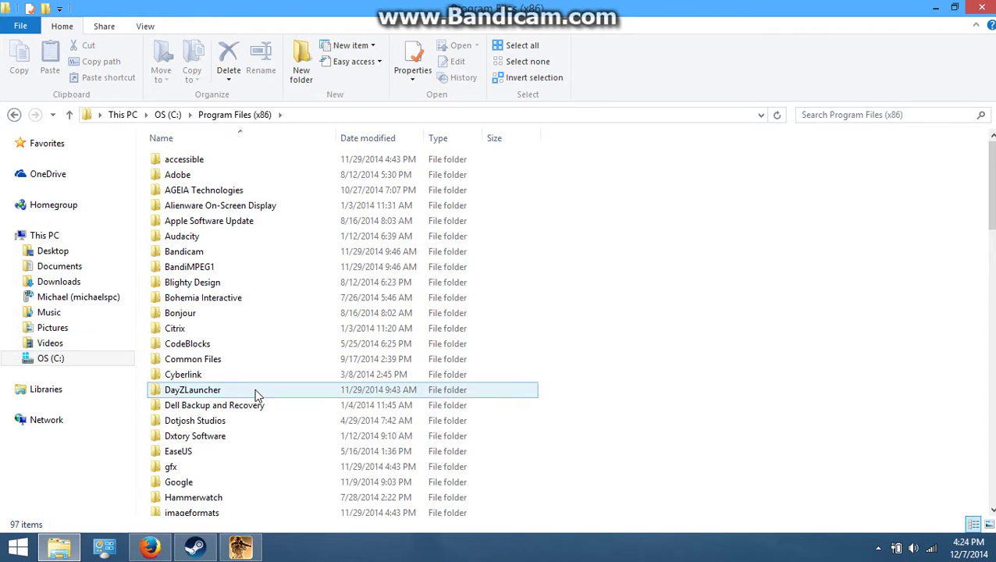
Open the Arma 2 Operation Arrowhead game folder, located under Steam, SteamApps, common.
scroll(257, 396, down, 12)
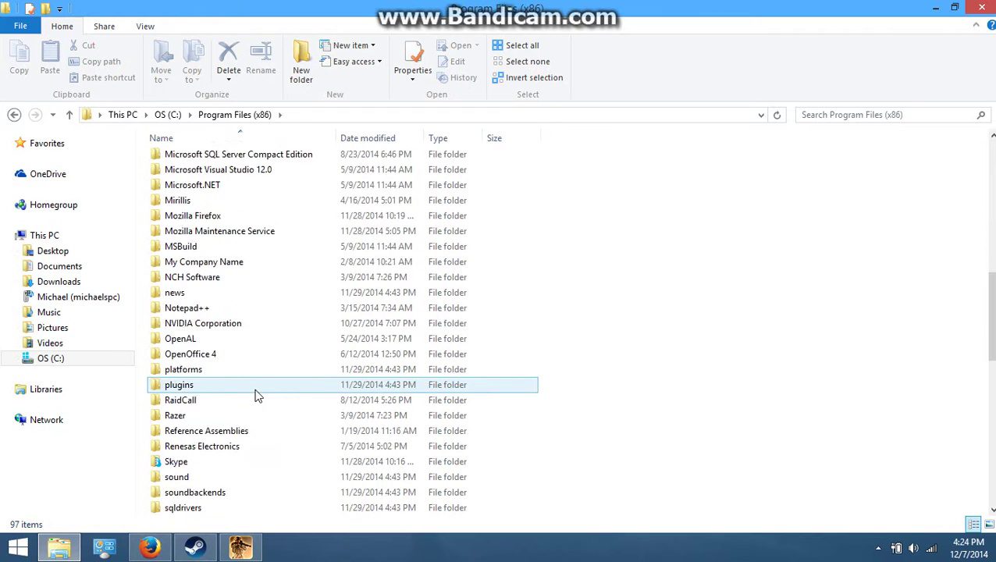
scroll(258, 395, down, 1)
scroll(257, 391, up, 13)
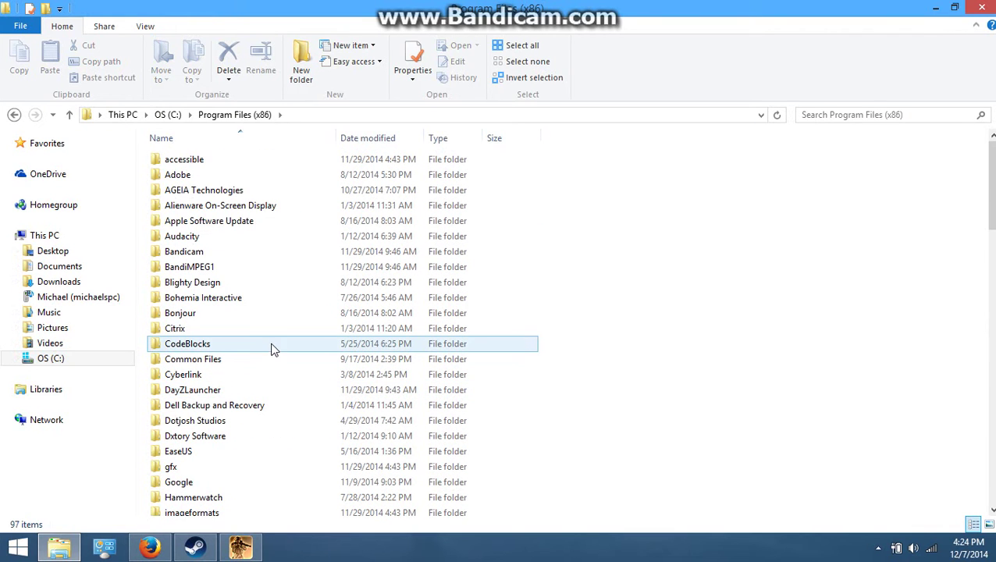
click(254, 390)
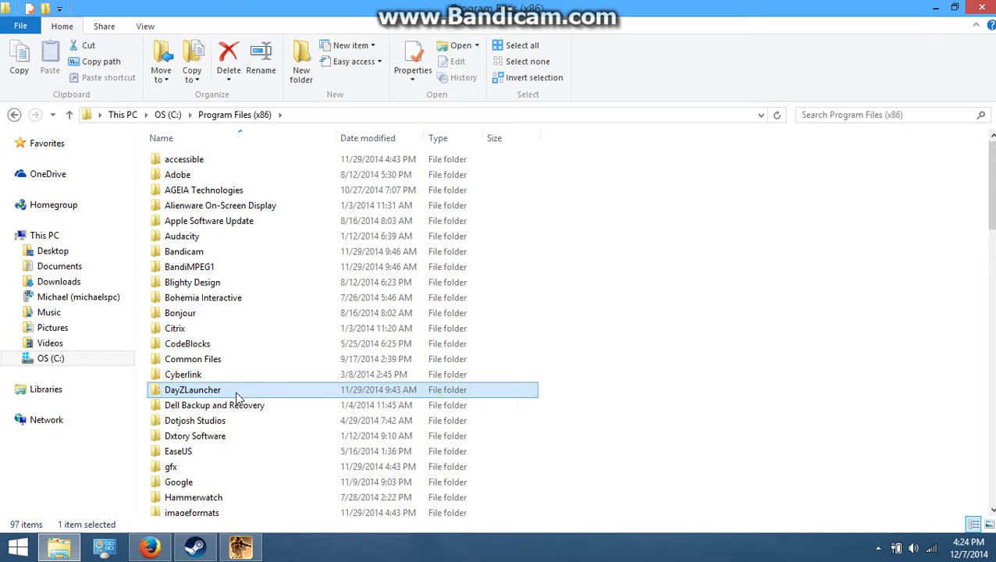
scroll(231, 354, down, 7)
scroll(231, 354, down, 11)
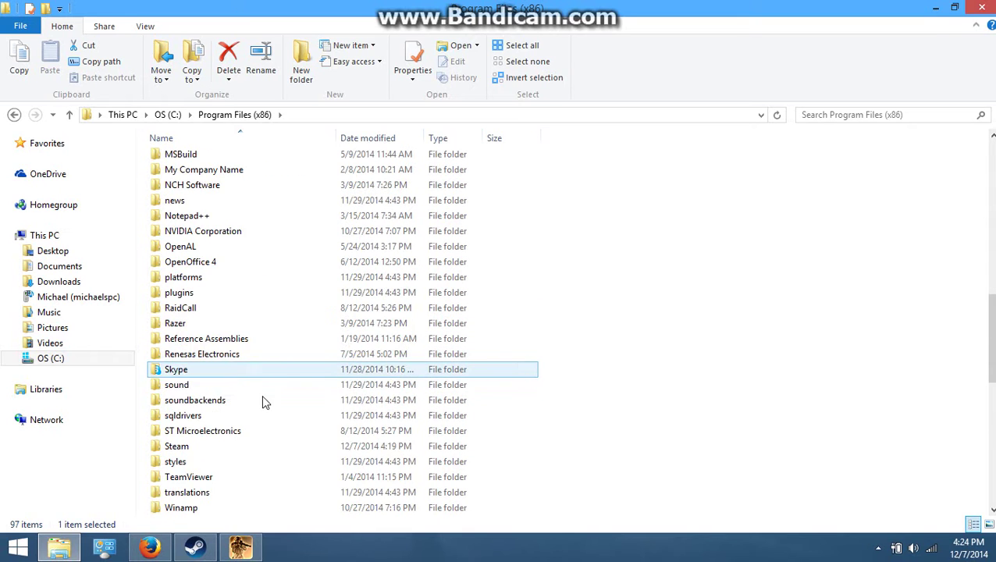
double_click(265, 266)
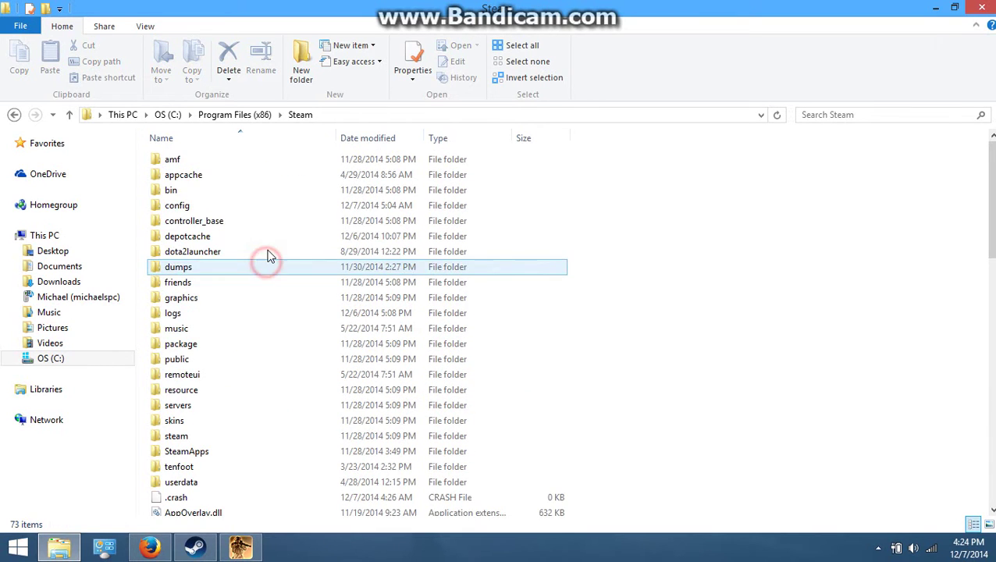
scroll(242, 438, down, 1)
double_click(238, 411)
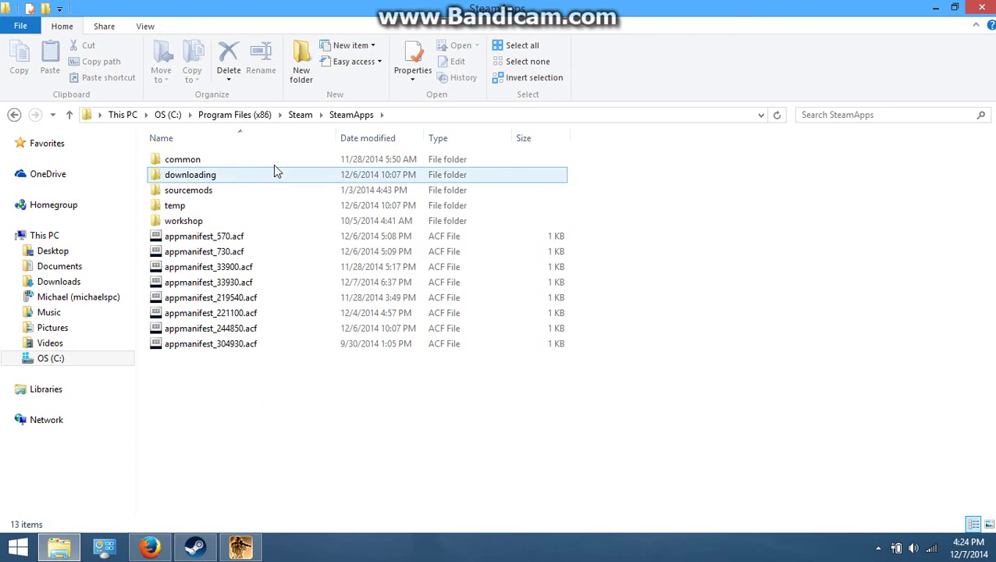
double_click(273, 162)
click(279, 176)
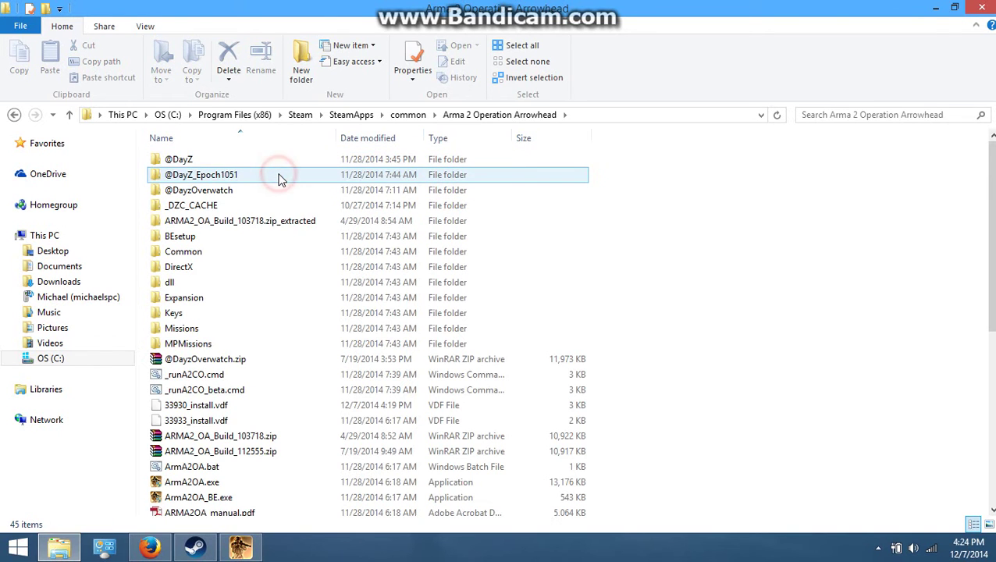
click(284, 162)
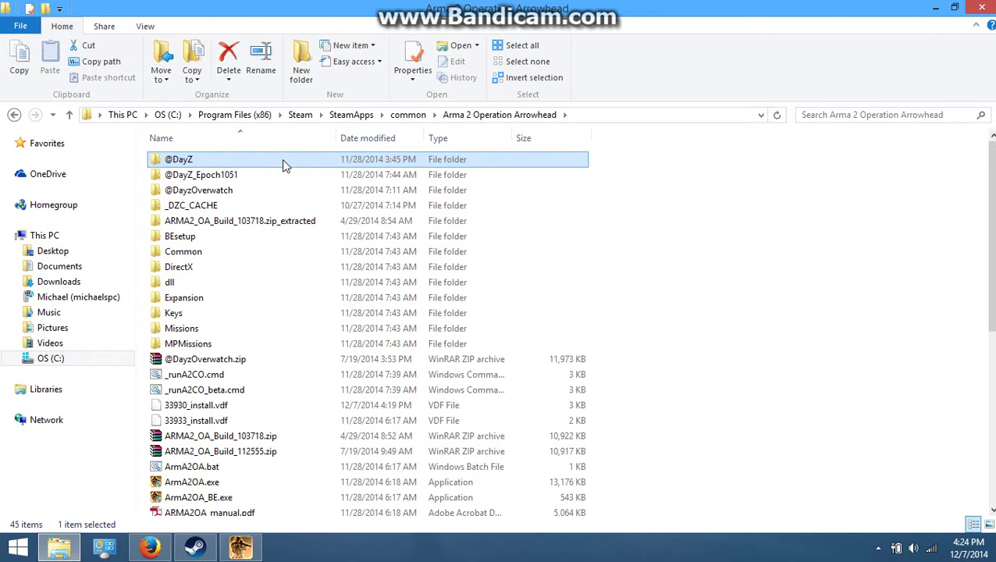
click(234, 358)
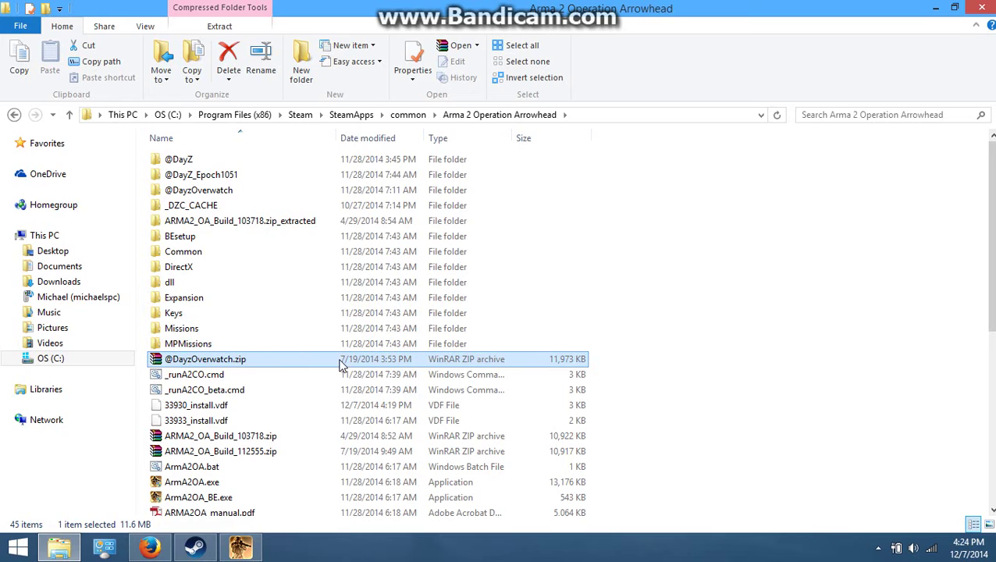
double_click(219, 363)
right_click(218, 363)
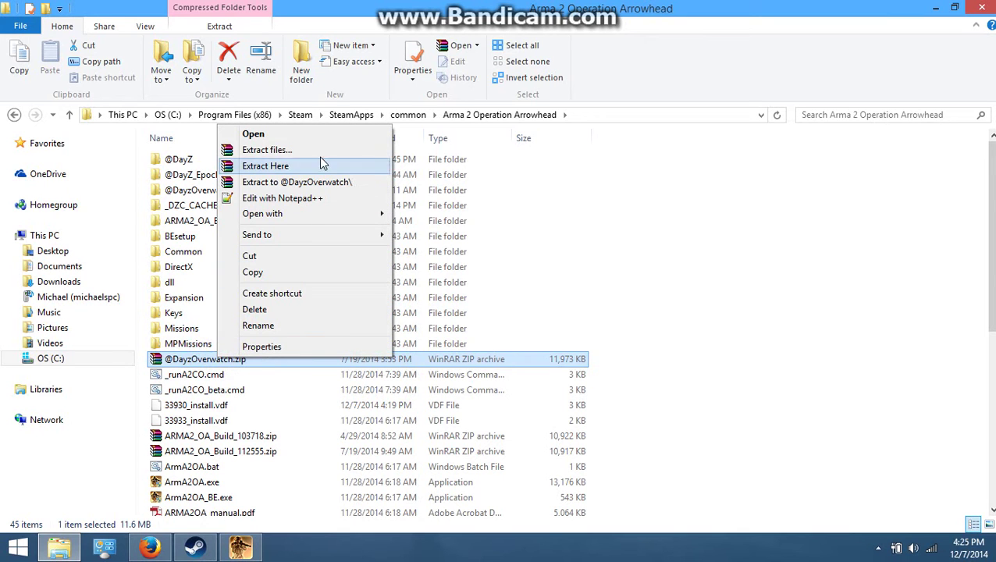
click(707, 211)
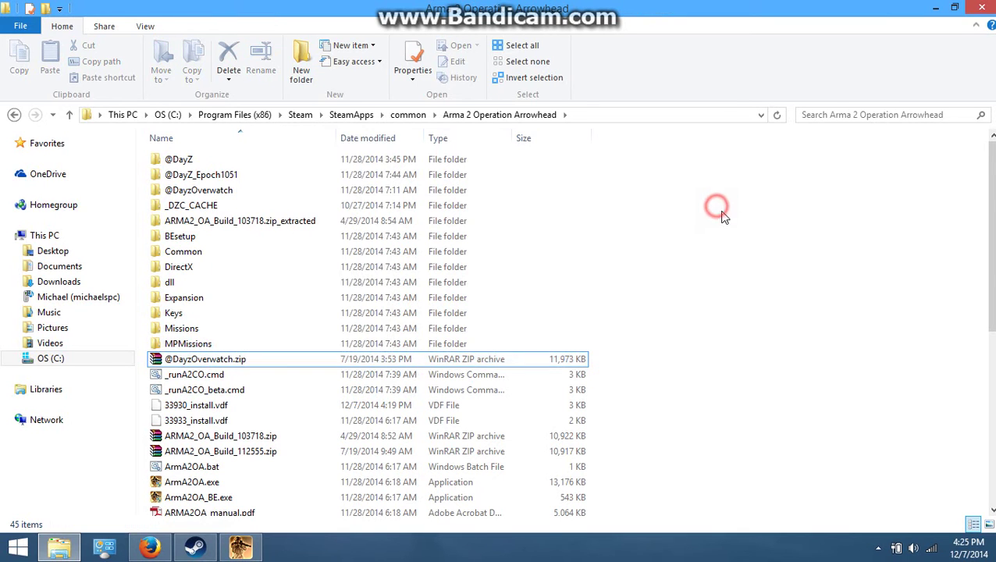
scroll(412, 375, down, 6)
scroll(411, 375, up, 6)
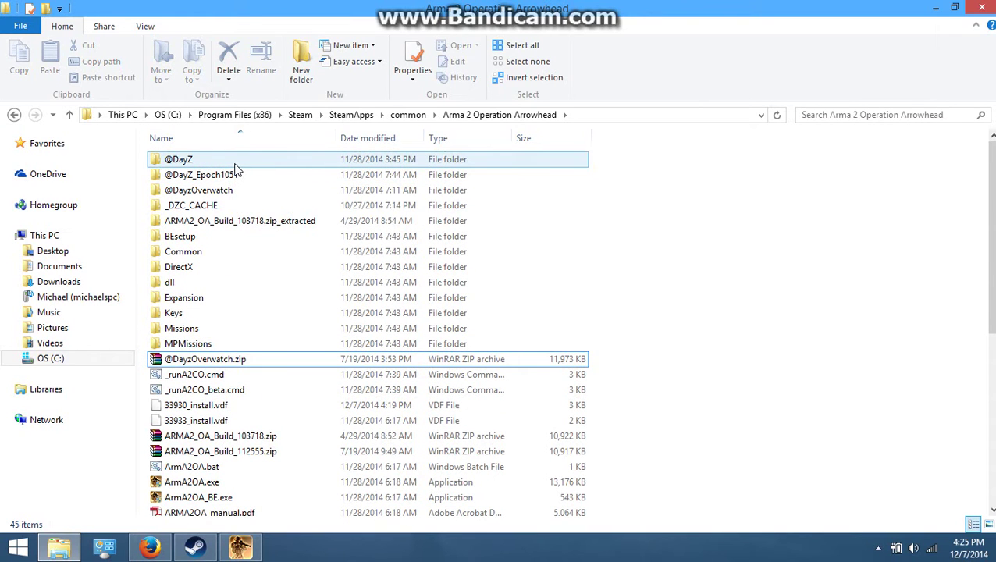
mouse_move(236, 169)
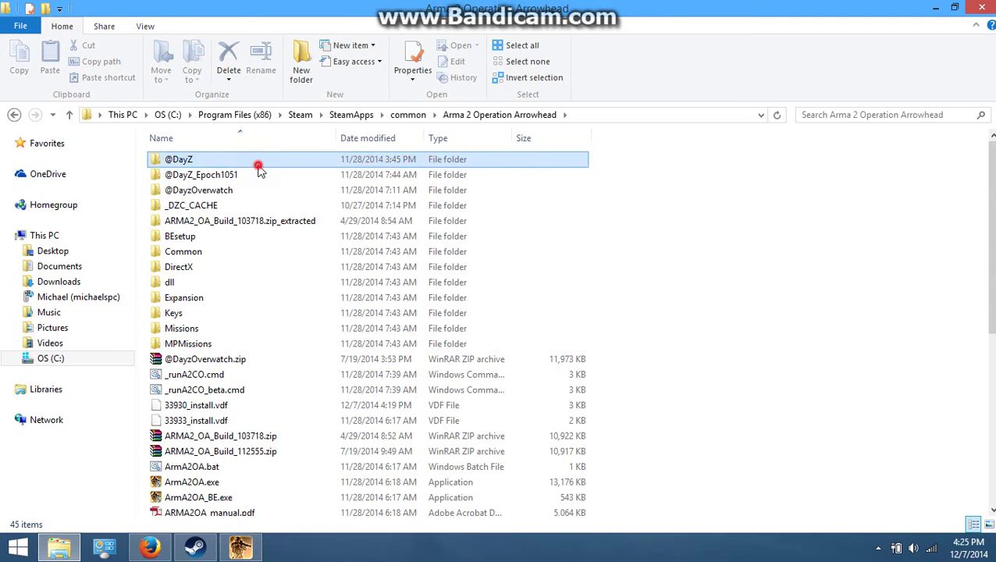
double_click(258, 161)
click(484, 115)
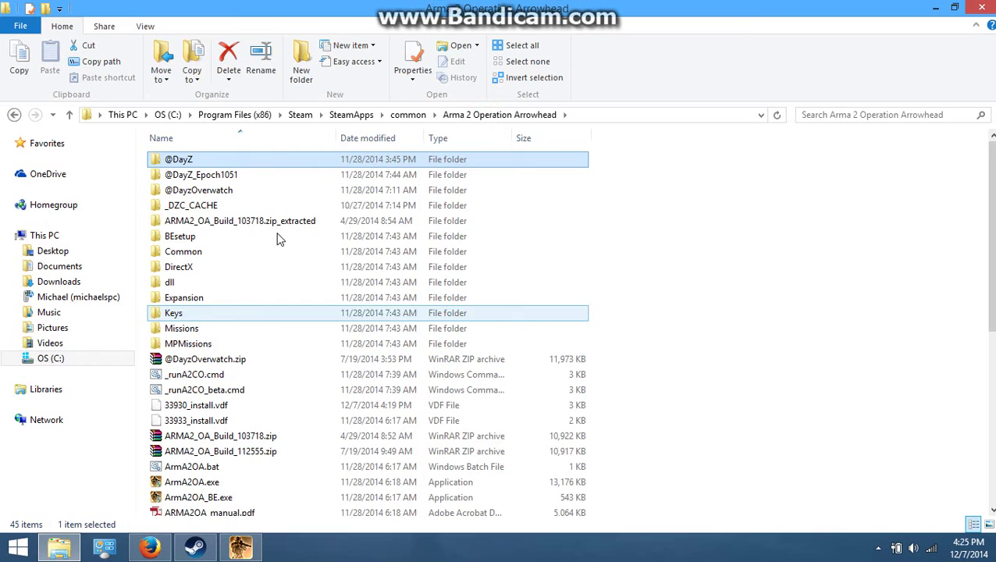
double_click(267, 160)
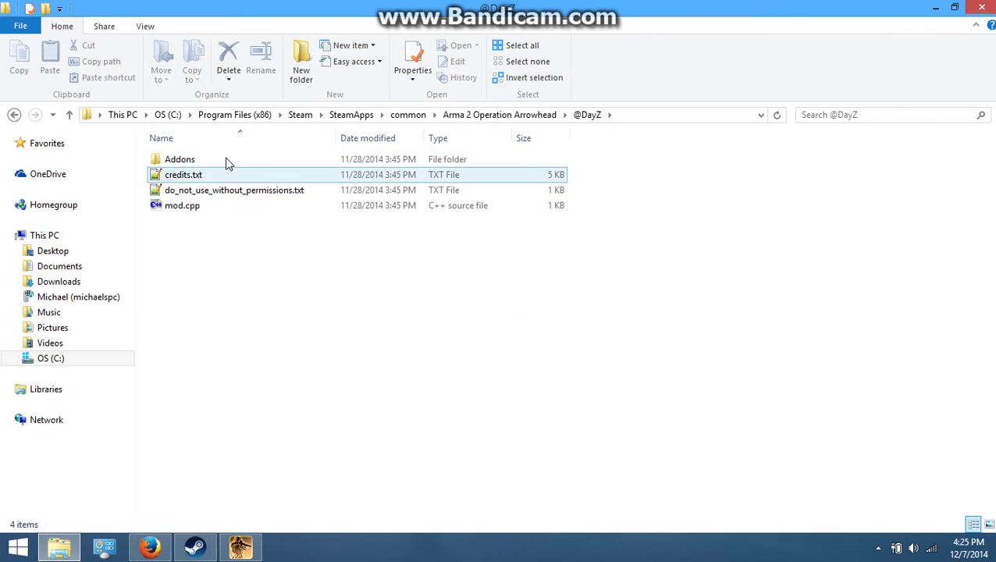
click(500, 115)
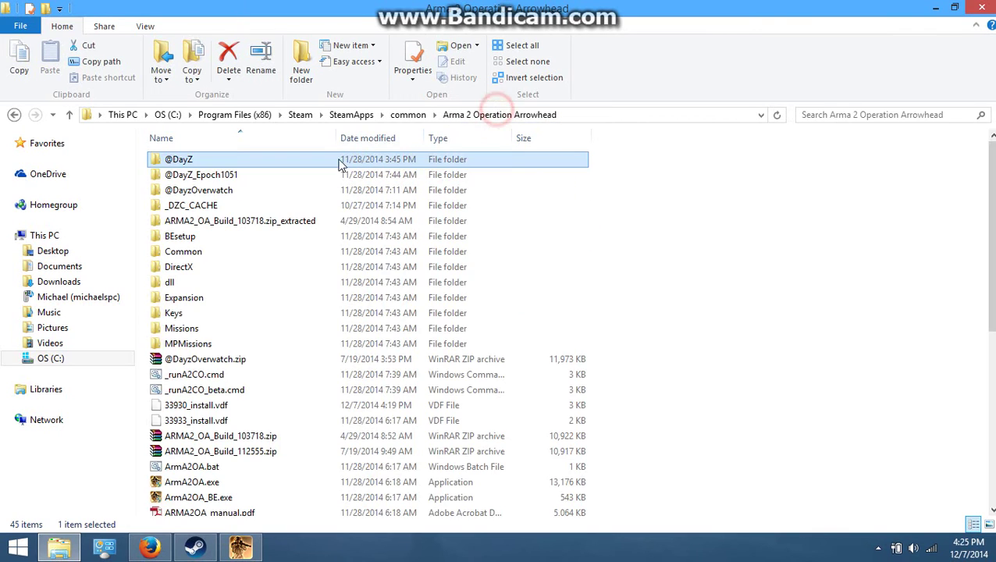
double_click(305, 176)
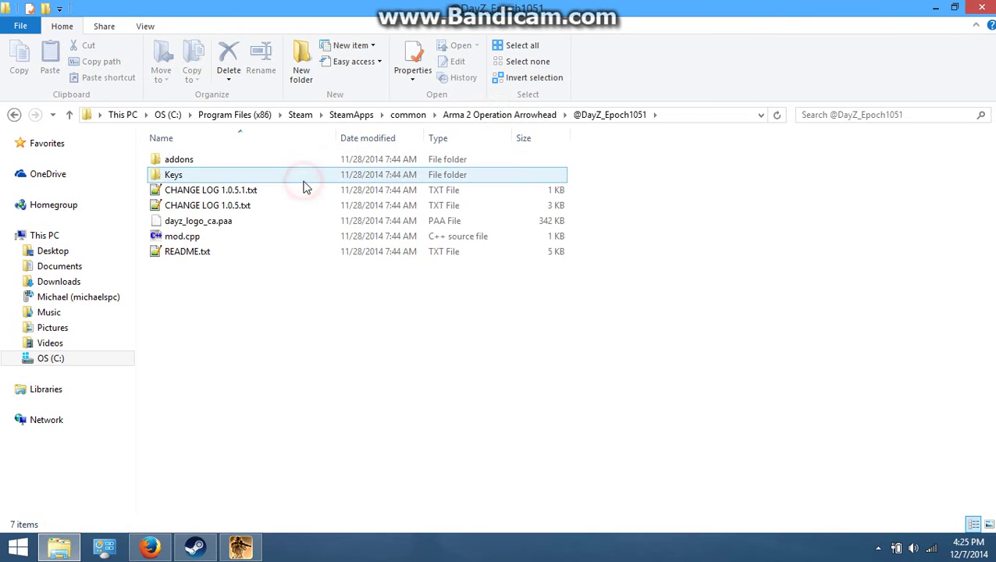
click(510, 120)
double_click(239, 192)
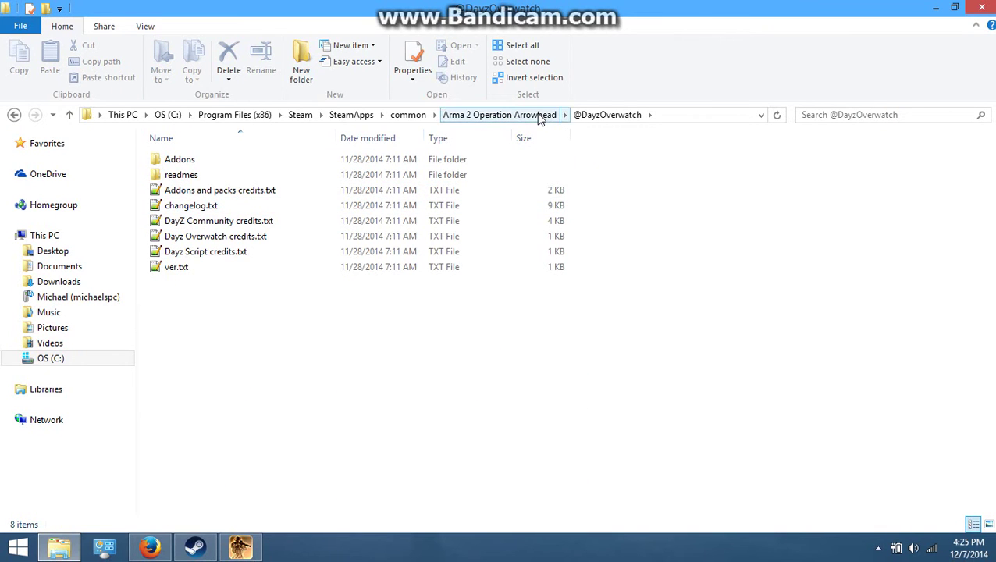
click(539, 117)
double_click(287, 173)
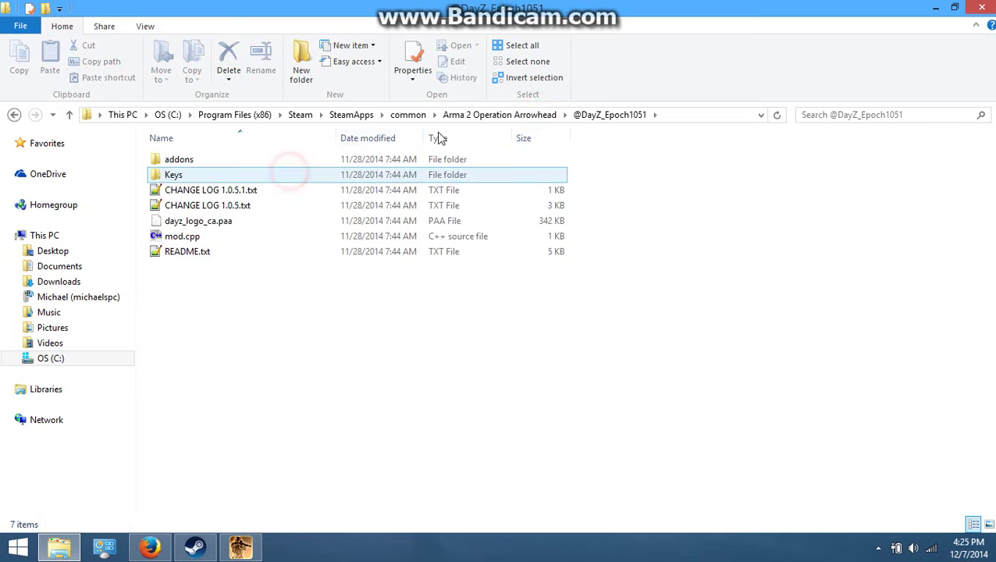
click(521, 117)
double_click(307, 159)
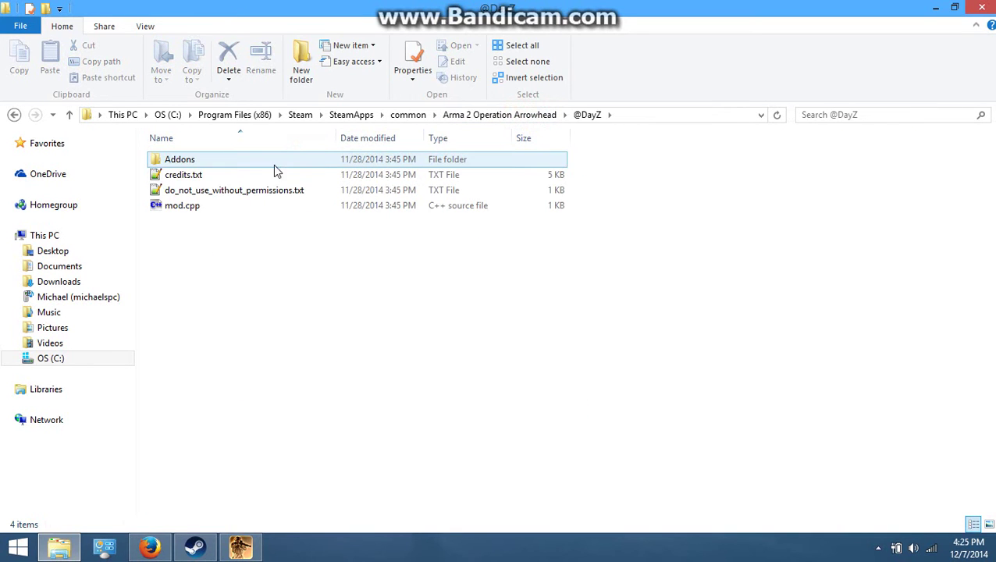
click(515, 117)
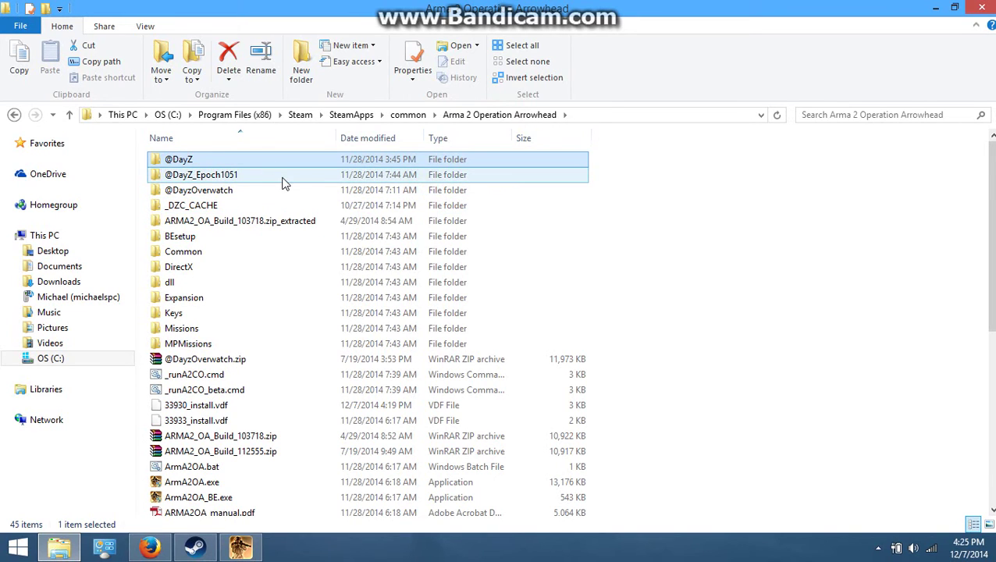
mouse_move(292, 191)
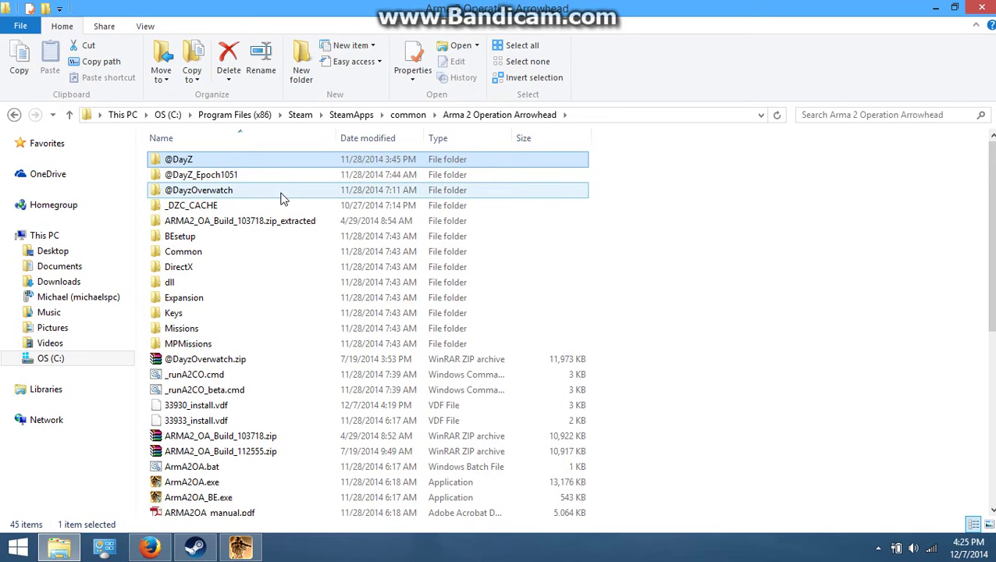
click(283, 197)
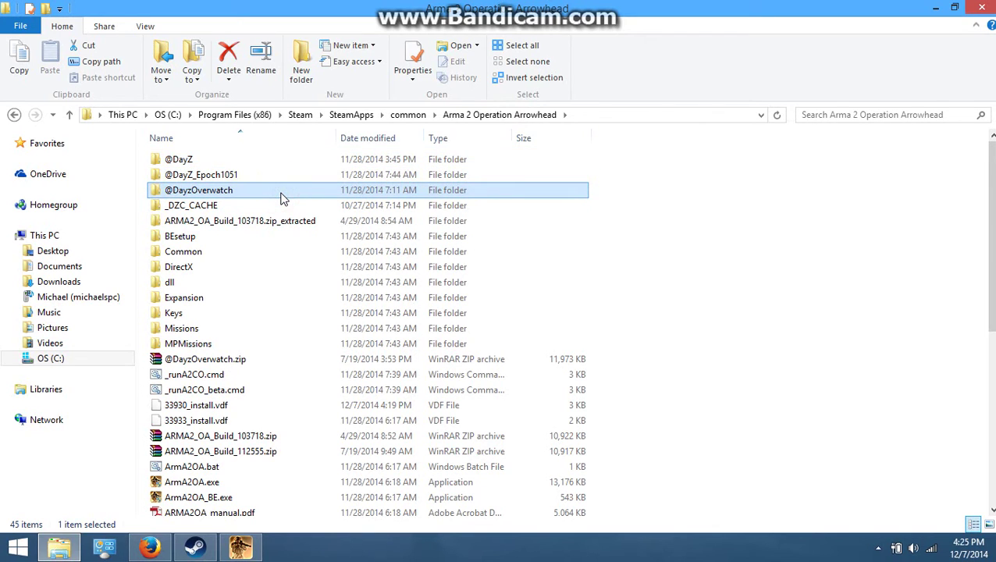
Switch to Steam, view the launch options in Arma 2: Operation Arrowhead's properties, and close them without entering anything.
click(195, 547)
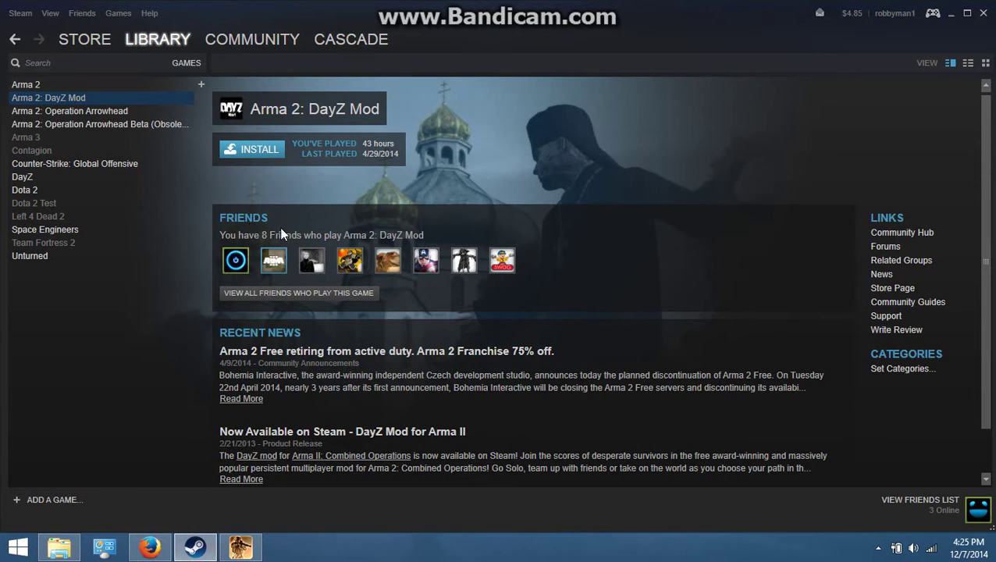
right_click(128, 111)
click(164, 411)
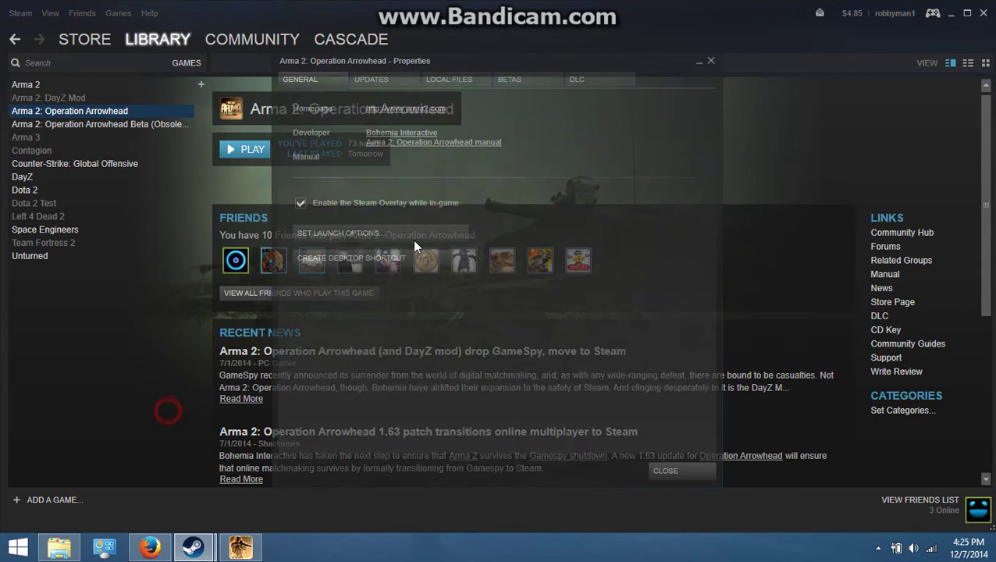
click(385, 235)
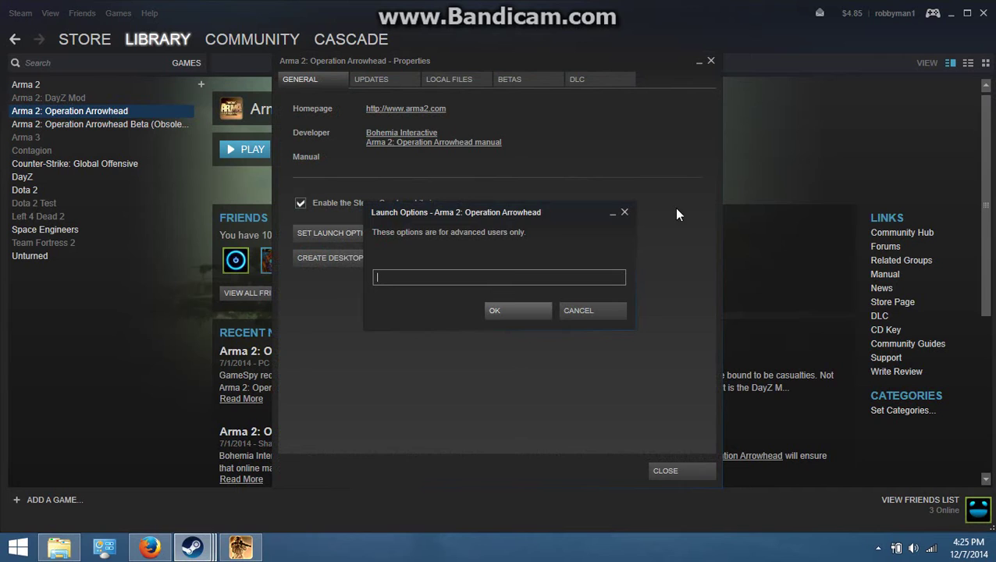
click(624, 213)
click(711, 67)
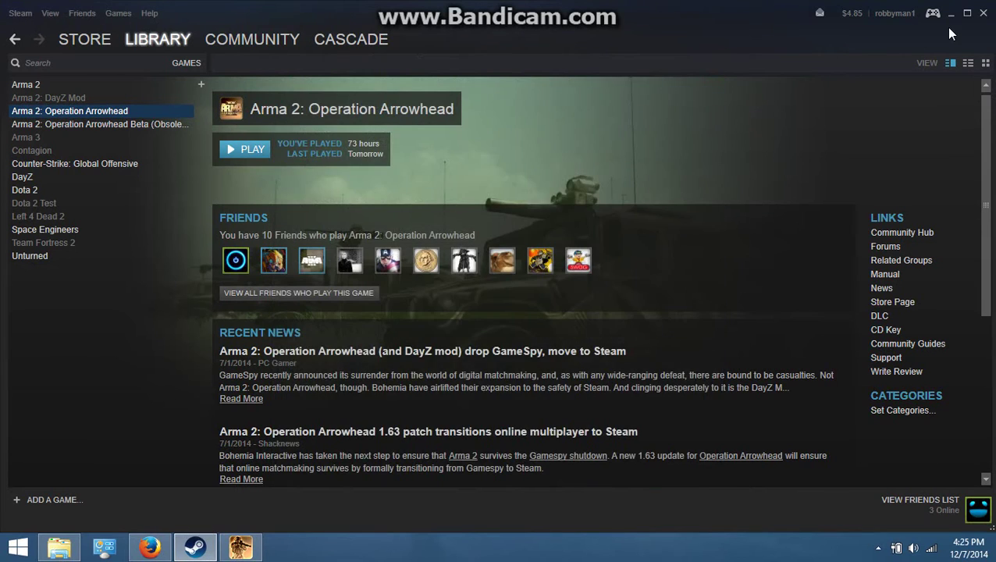
click(950, 14)
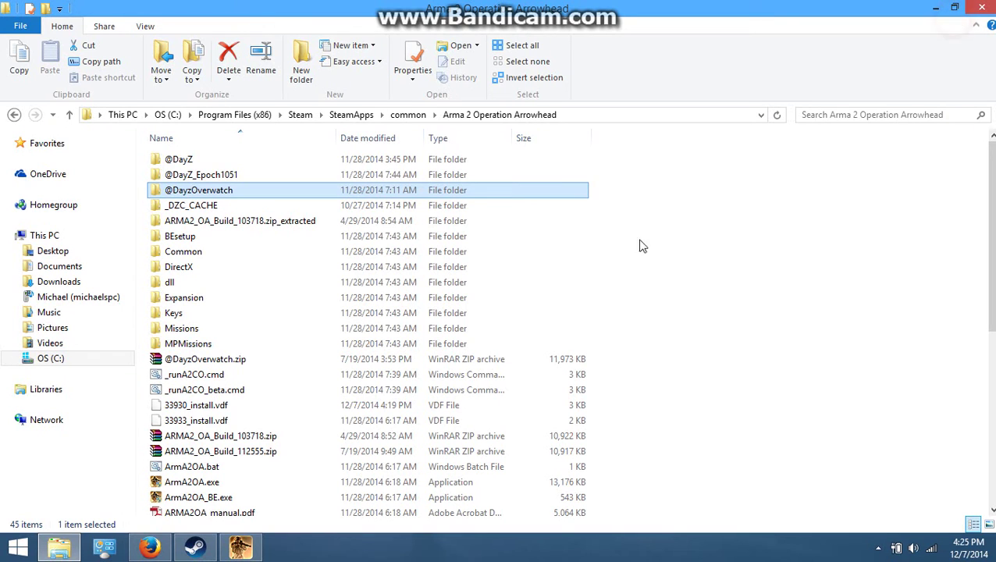
Put File Explorer away, switch to the running ArmA 2 OA game and open its Expansions list.
click(935, 7)
click(257, 553)
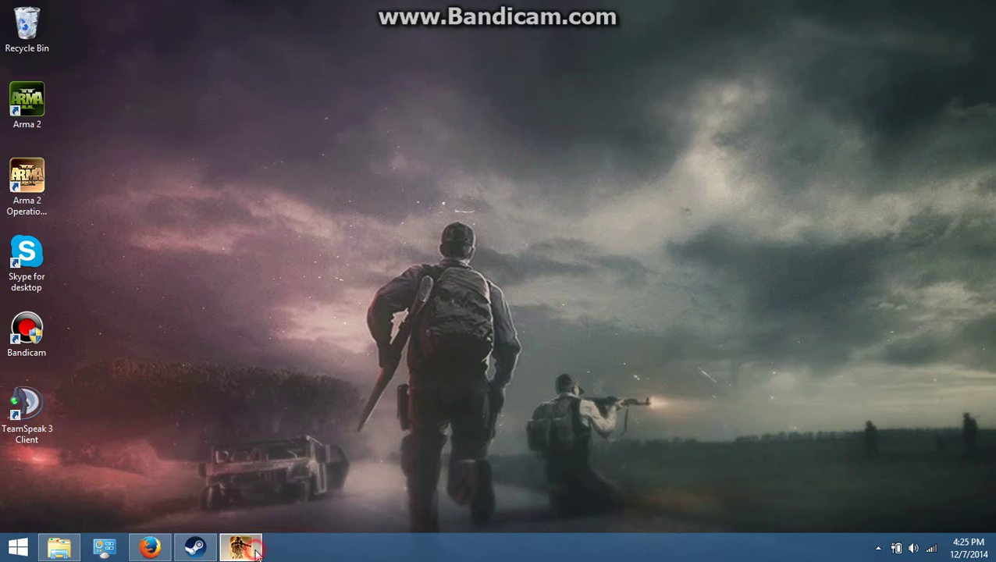
click(384, 308)
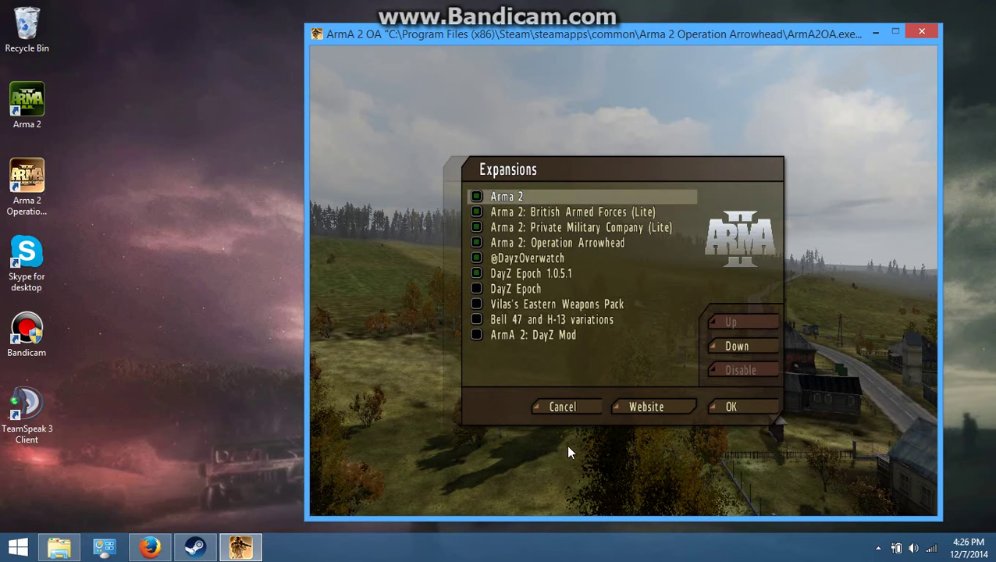
Leave the Expansions list unchanged, open the multiplayer server list, and view its filter settings without changing them.
click(564, 406)
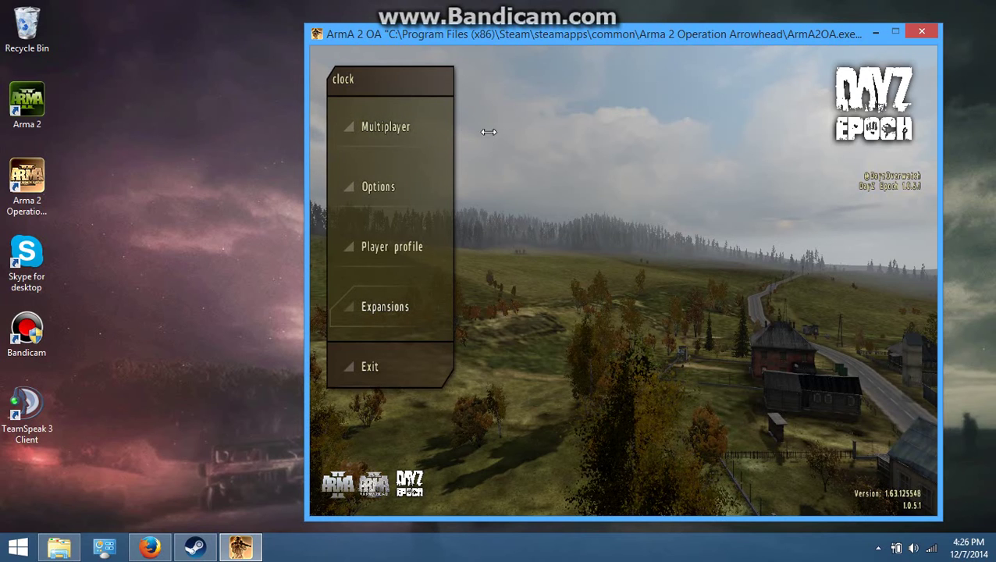
click(386, 125)
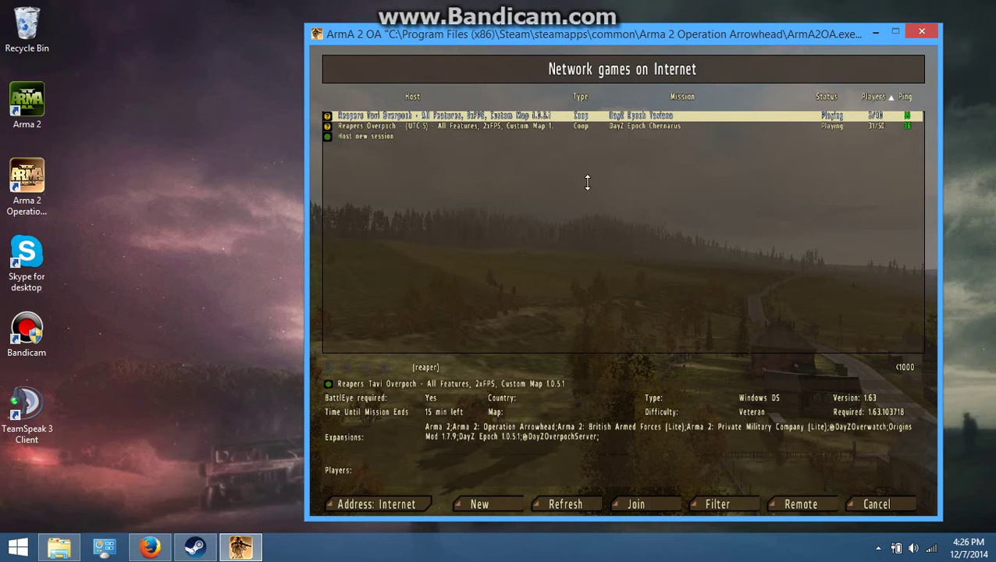
click(588, 182)
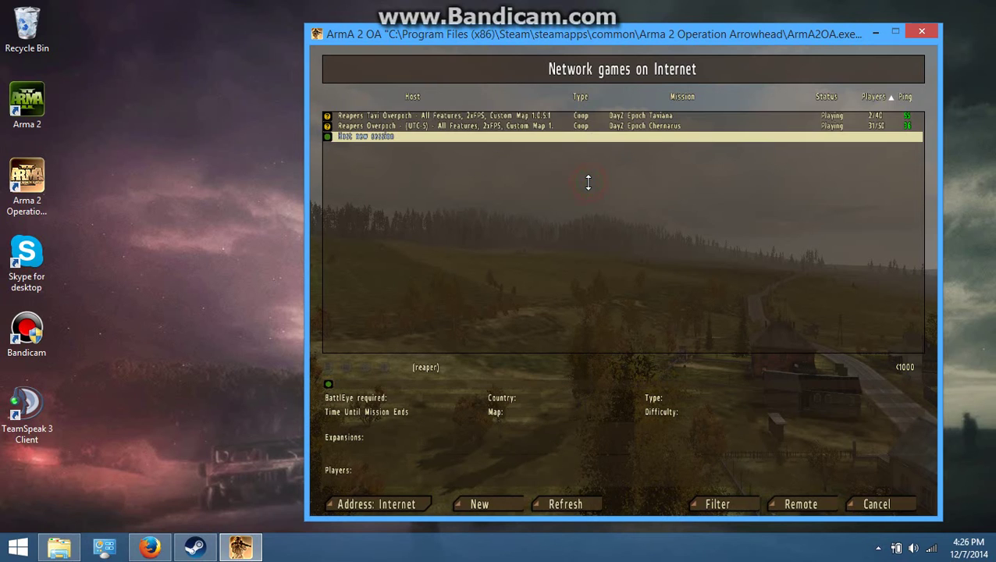
click(720, 504)
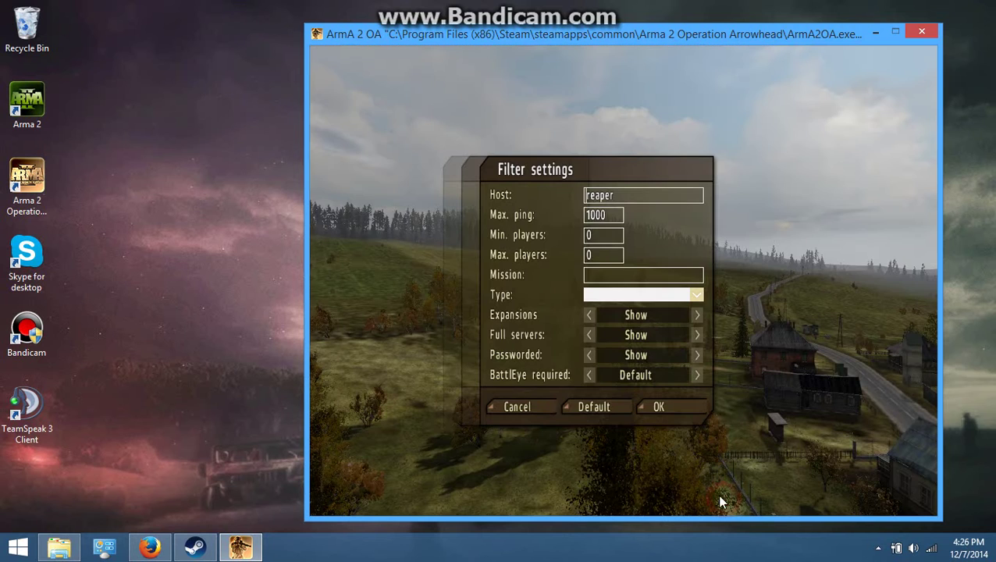
click(513, 407)
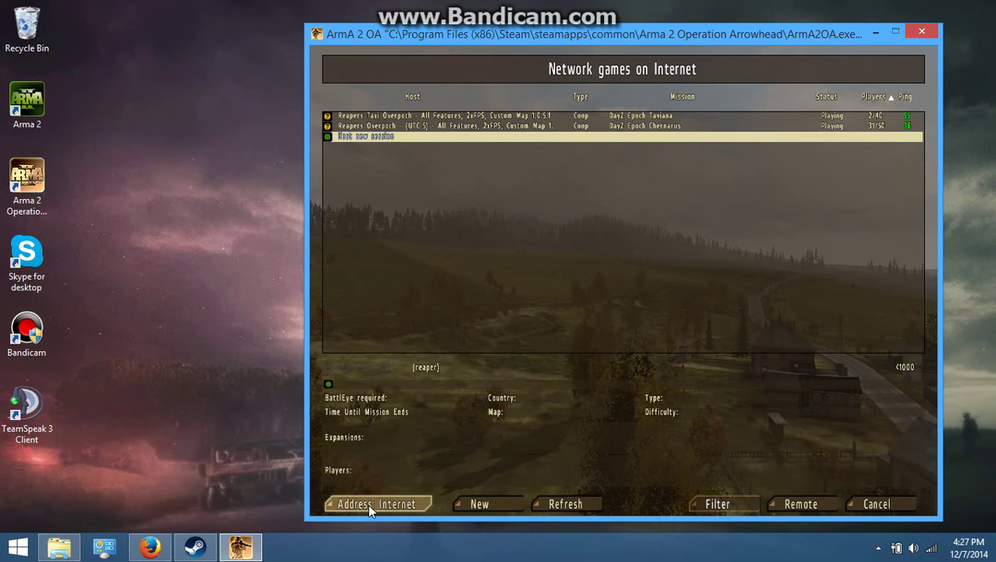
View the remote host IP address settings without connecting, and return to the game's main menu.
click(802, 505)
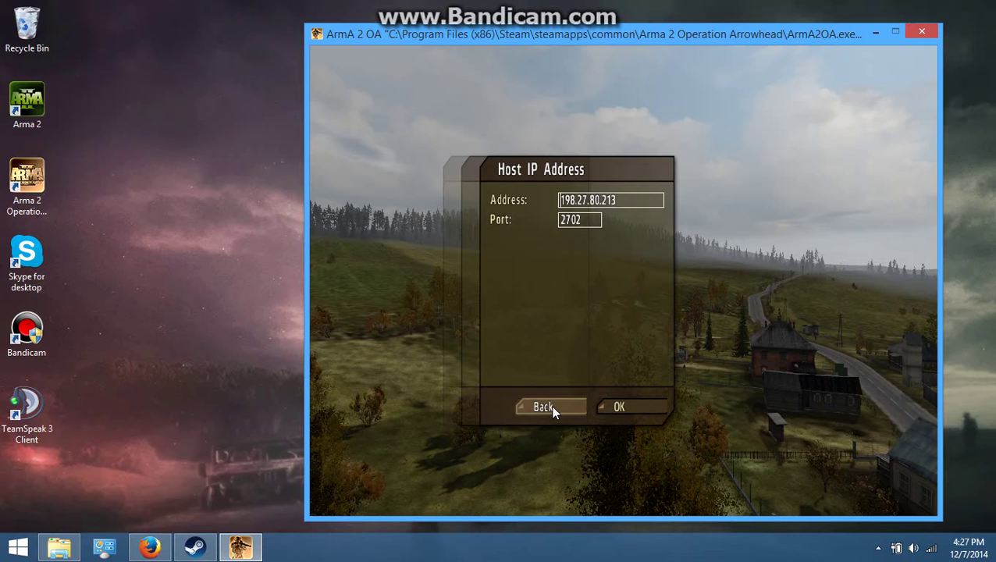
click(551, 408)
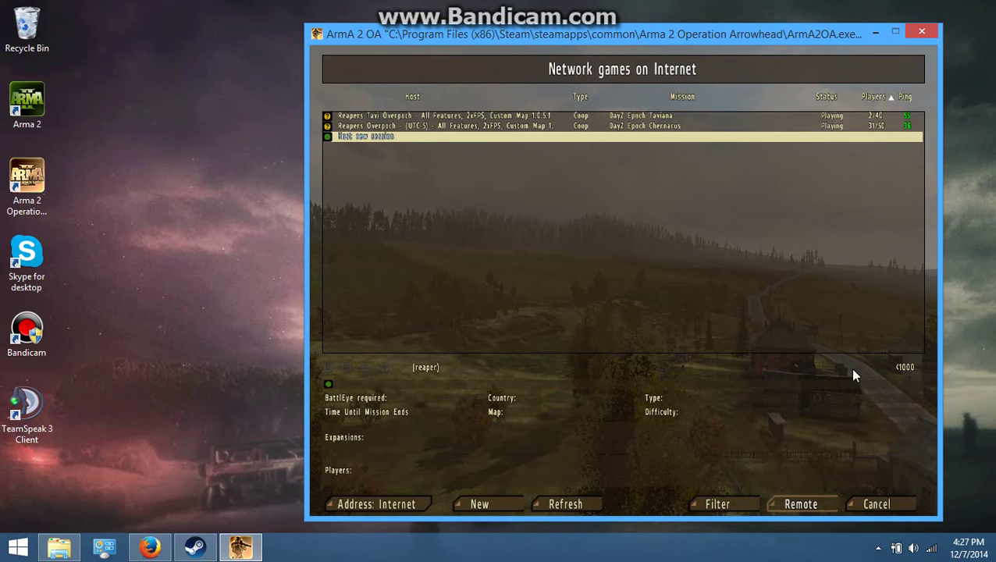
click(878, 504)
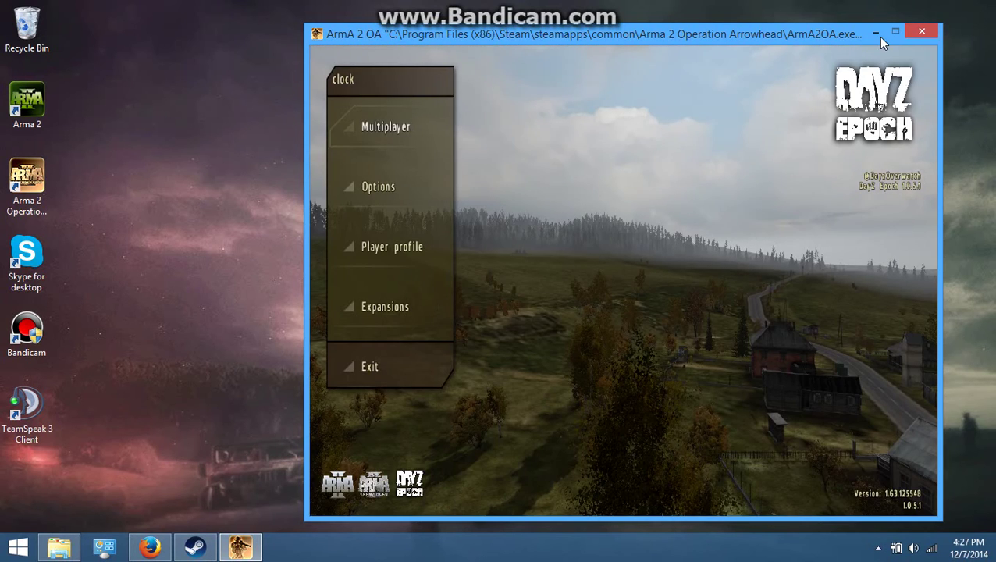
Put the game window away, switch to File Explorer, and open the CCGLauncher folder in Documents.
click(878, 32)
click(59, 548)
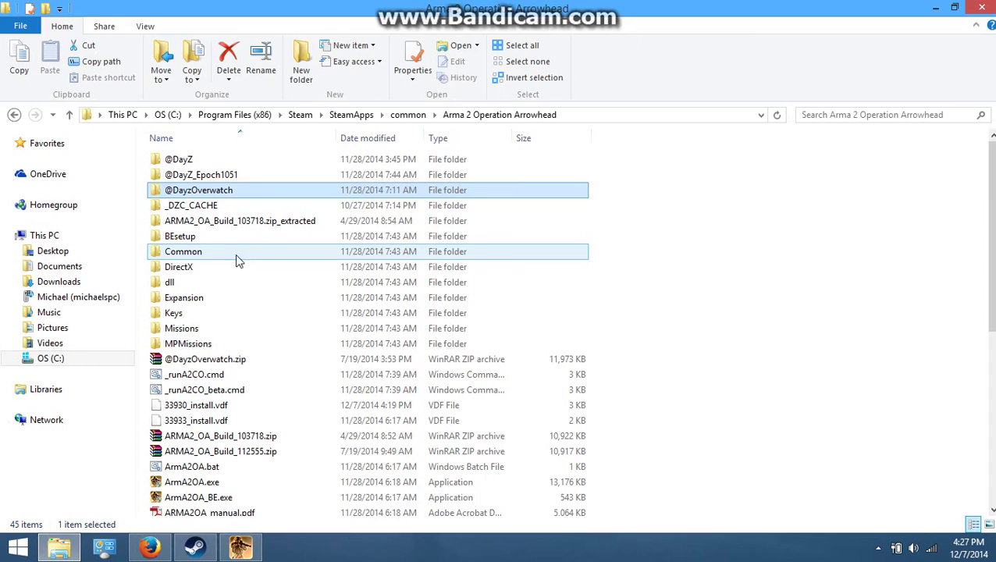
click(57, 359)
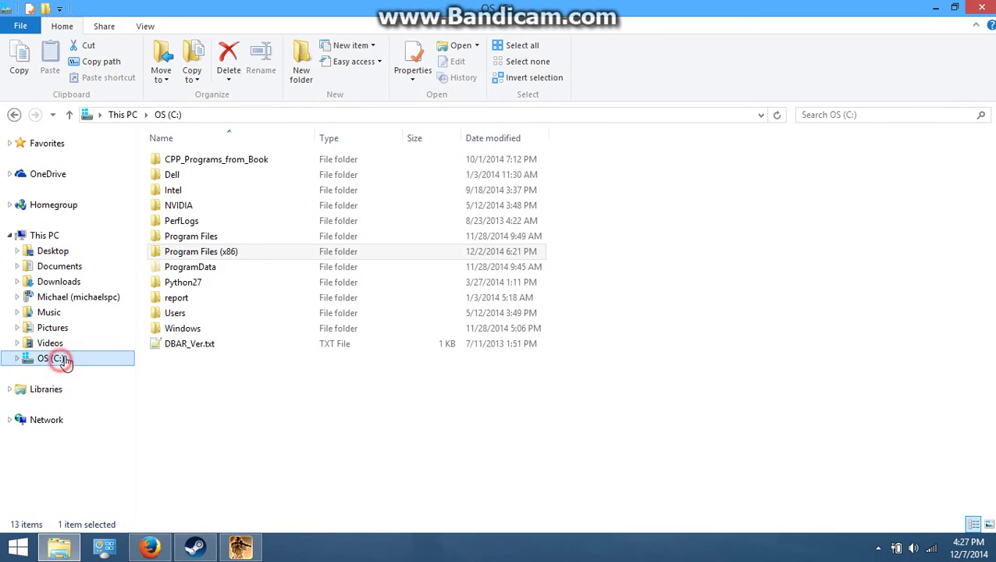
click(162, 114)
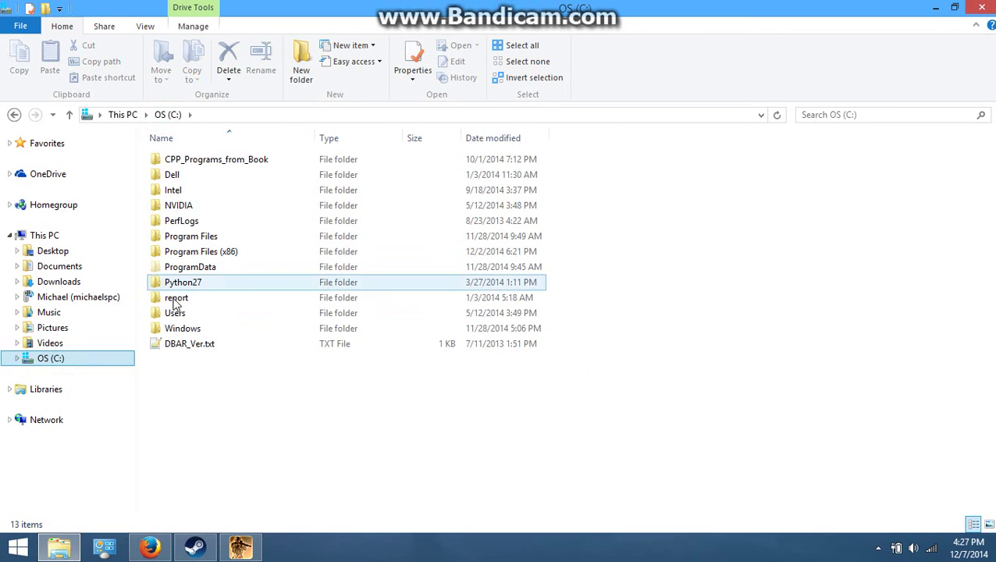
click(64, 268)
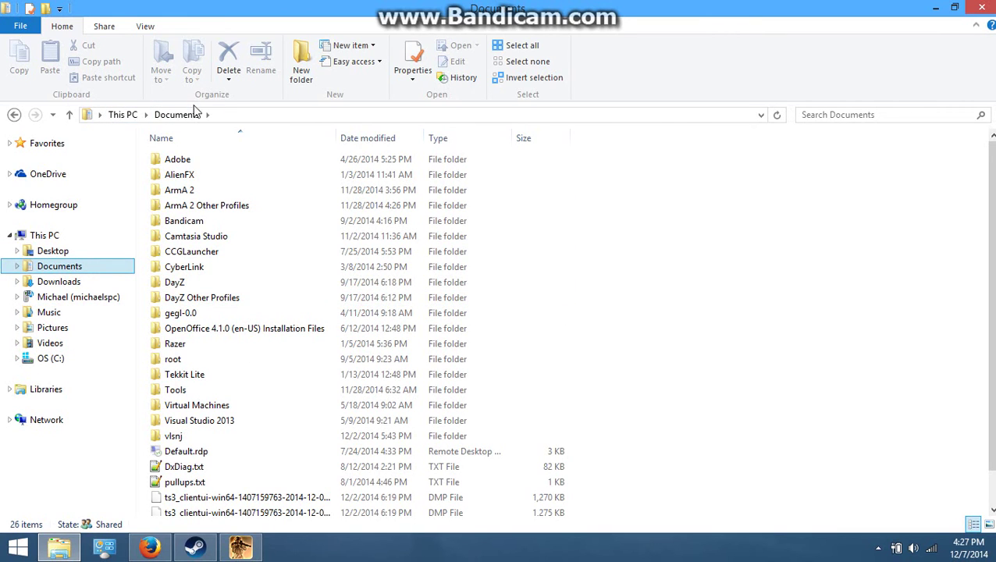
double_click(225, 254)
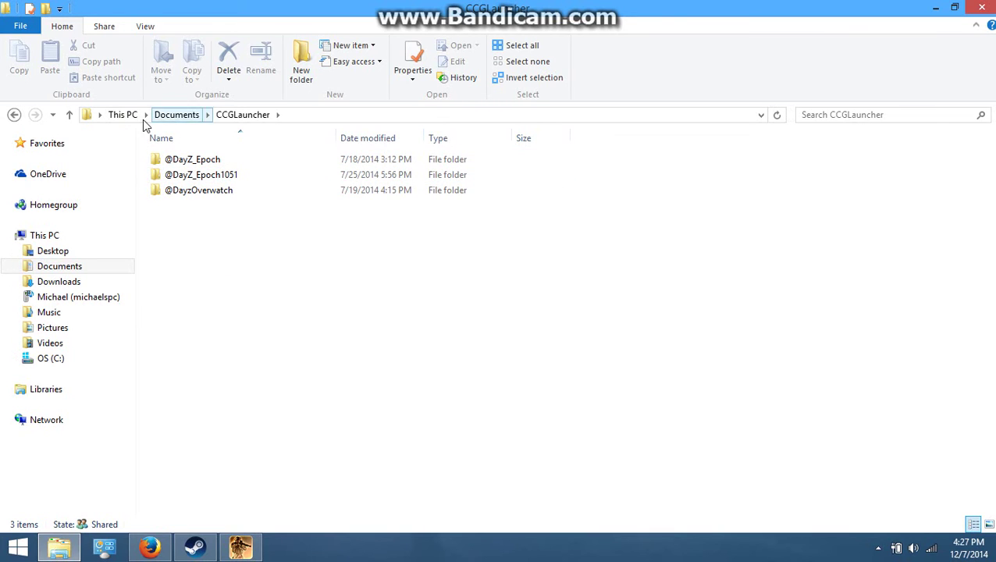
drag(239, 220, 204, 166)
right_click(212, 173)
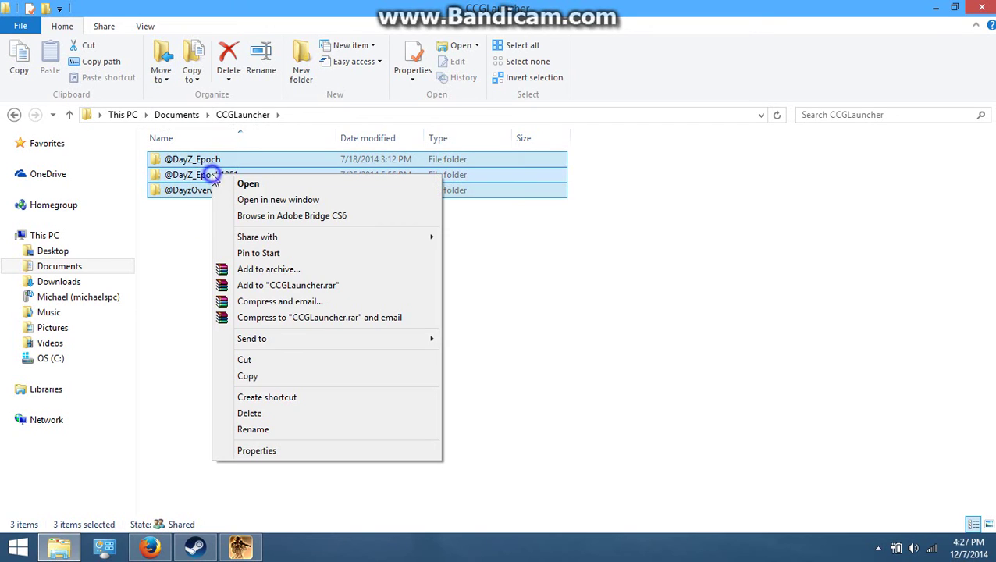
click(512, 323)
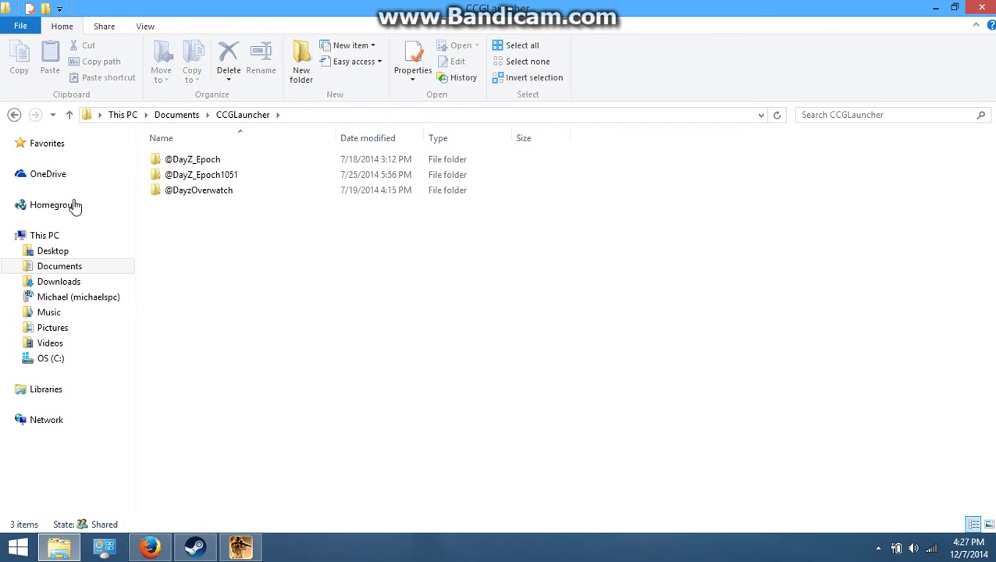
click(176, 114)
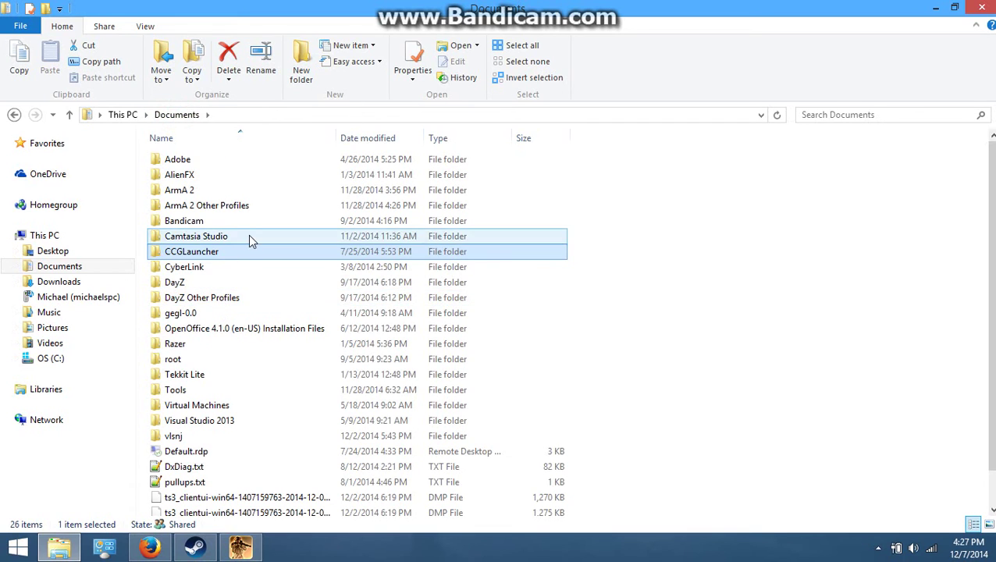
Look through the DayZLauncher folder in Program Files (x86) on drive C, return to the parent folder, and put File Explorer away.
click(39, 361)
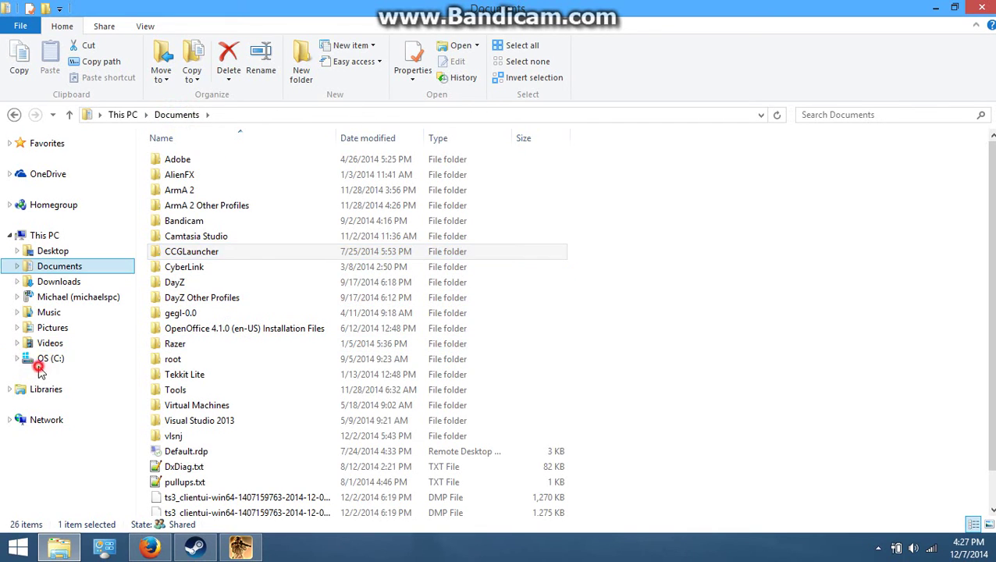
double_click(262, 257)
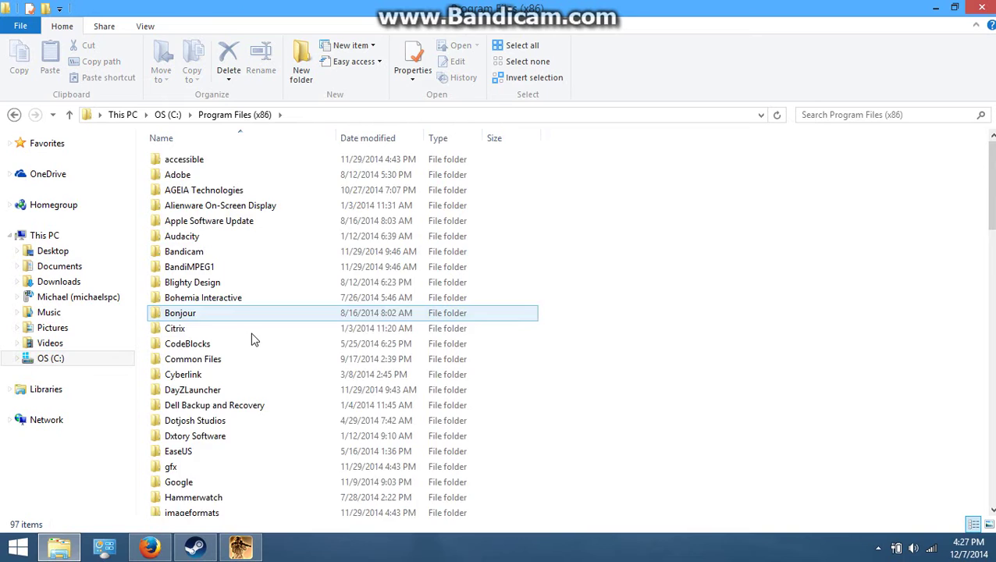
scroll(252, 340, down, 4)
double_click(251, 216)
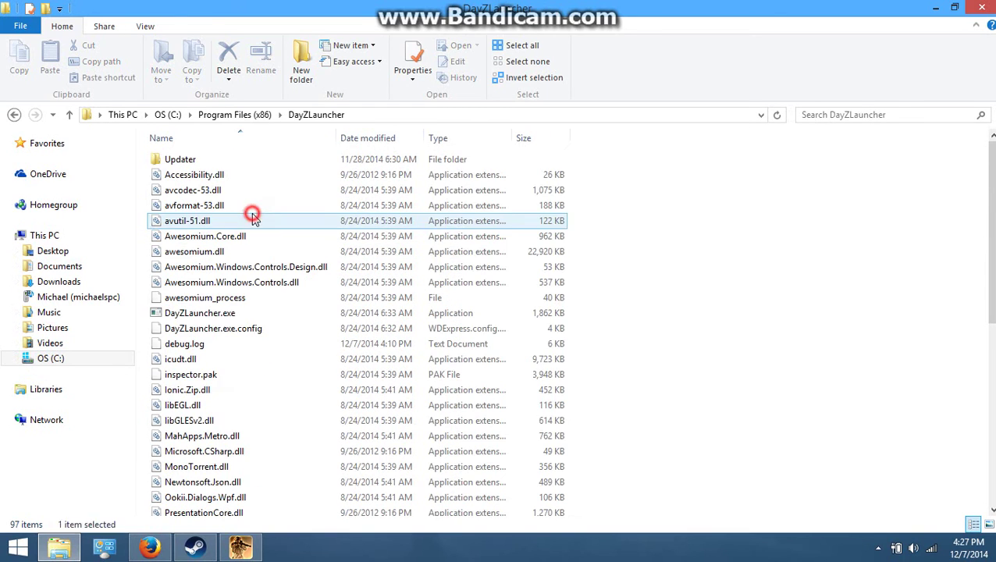
scroll(254, 234, down, 8)
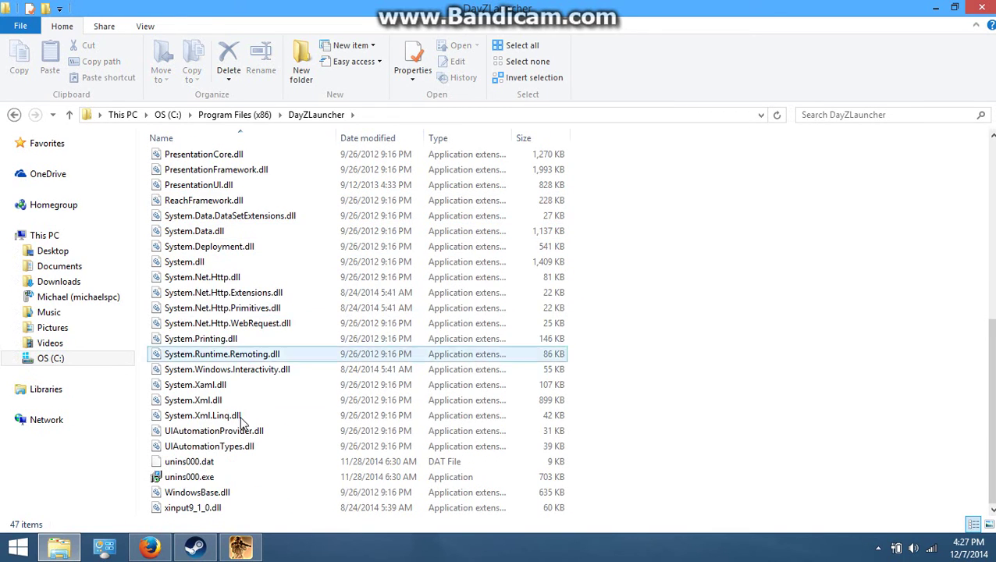
scroll(508, 281, up, 8)
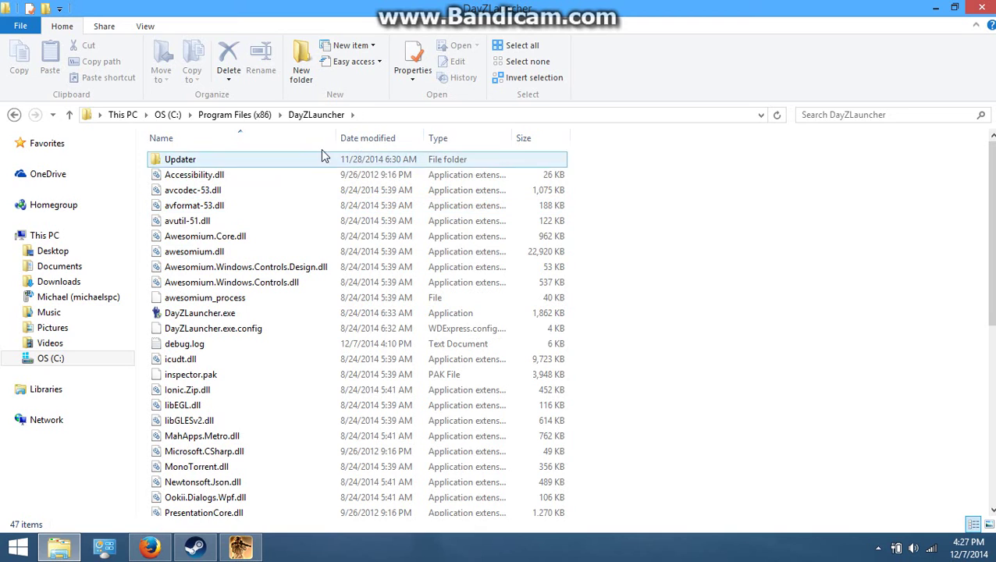
click(224, 115)
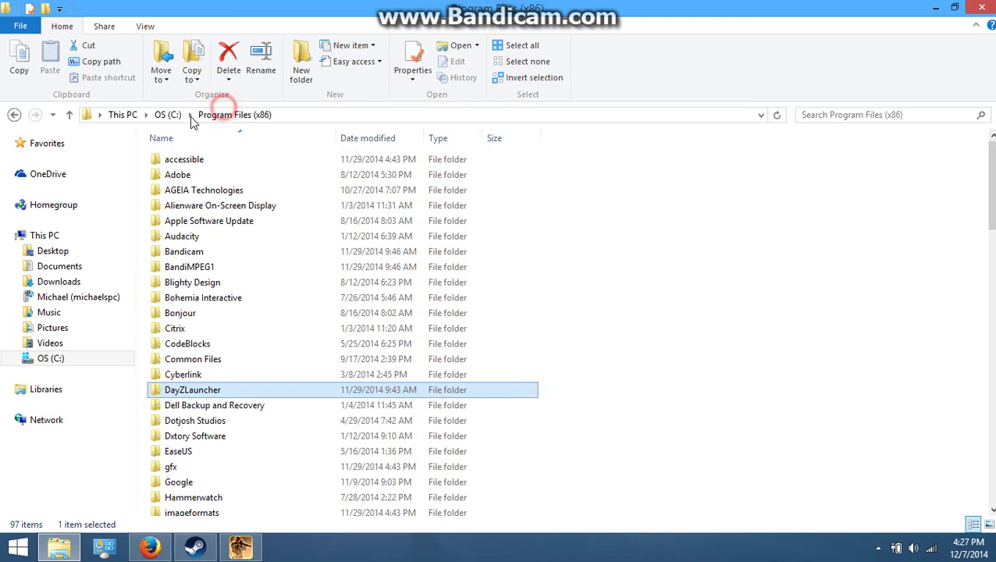
click(931, 7)
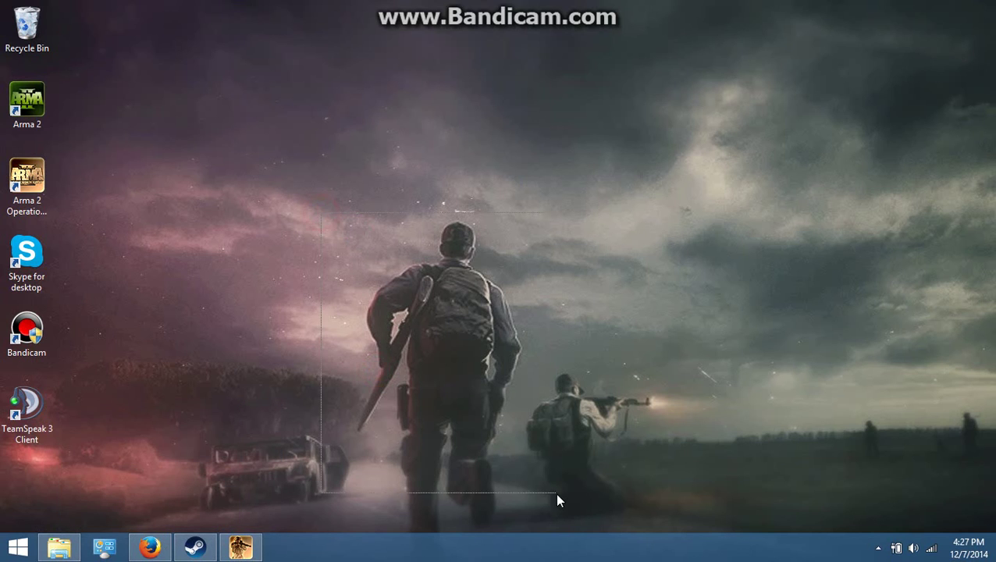
click(61, 549)
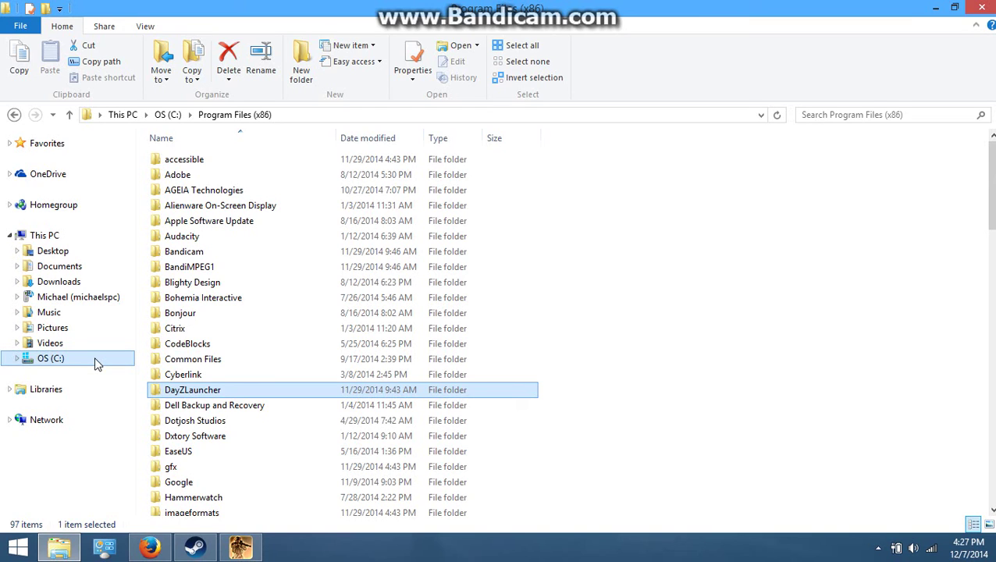
click(934, 10)
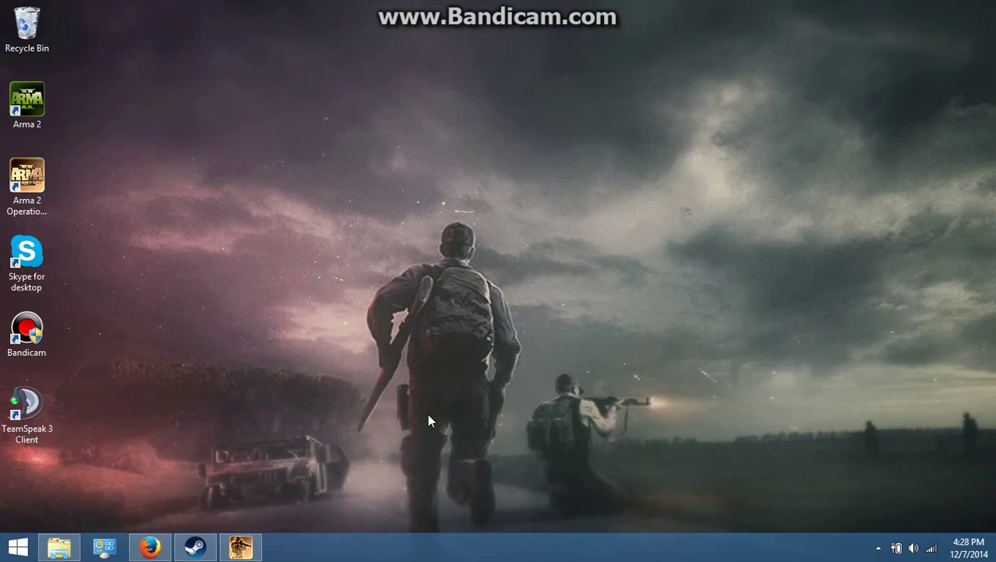
mouse_move(195, 546)
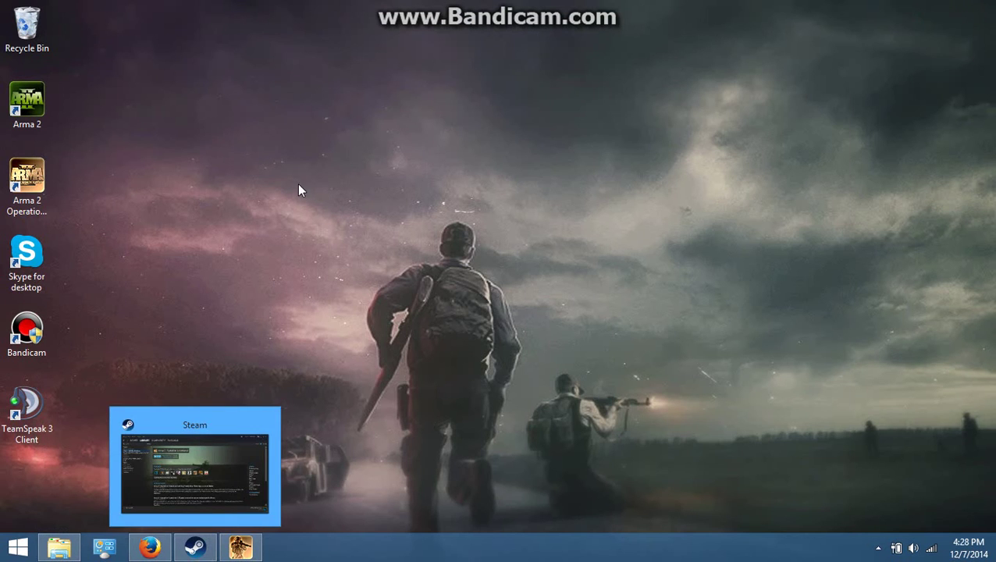
drag(310, 189, 690, 545)
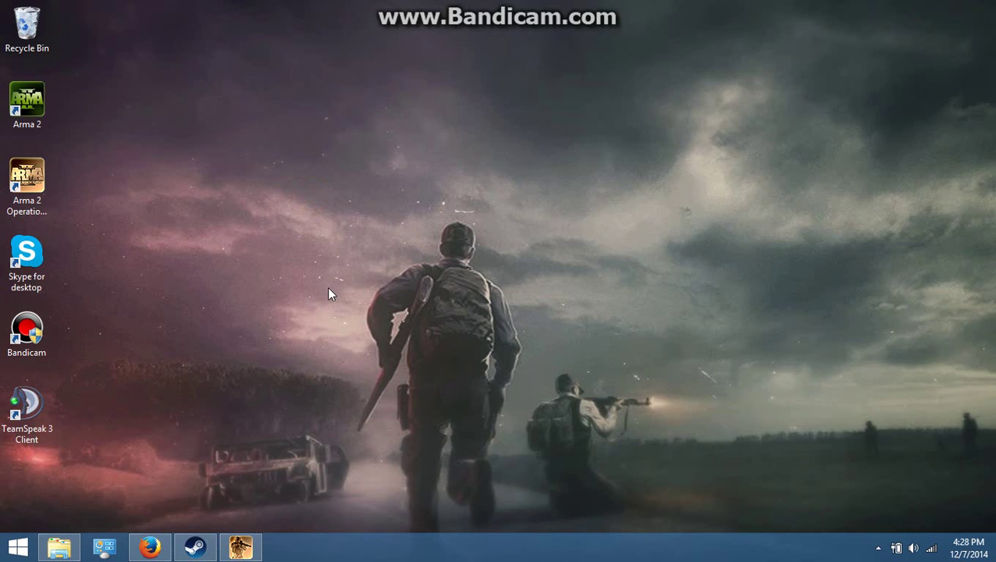